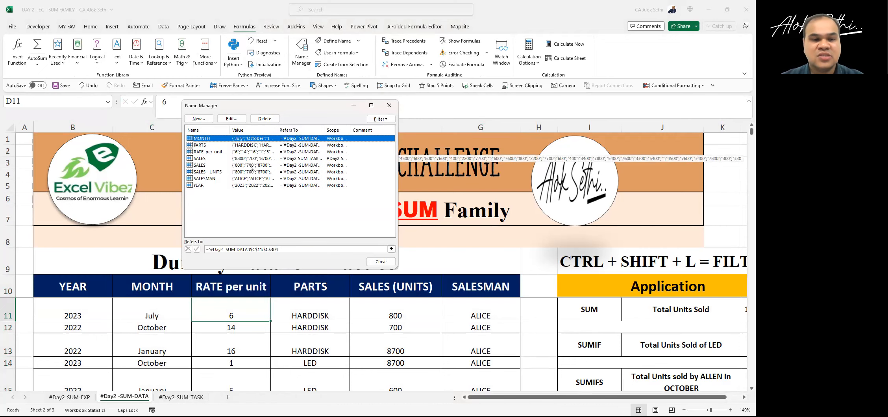
- Delete both defined names called SALES, the workbook-level one and the sheet-level one
click(275, 165)
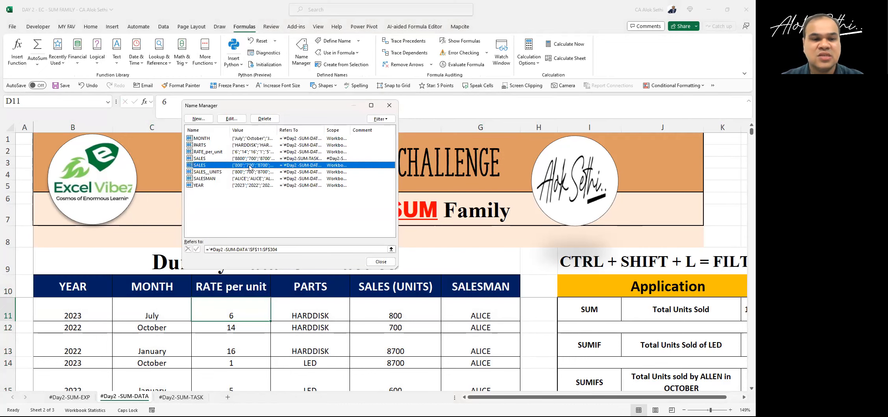
click(258, 122)
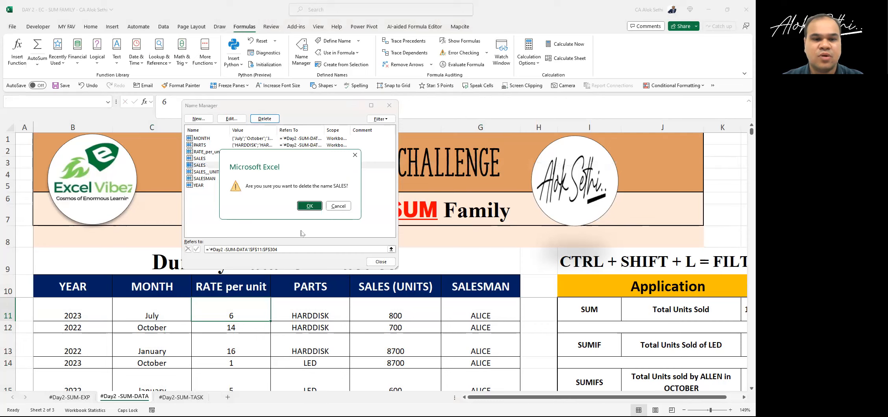
click(310, 205)
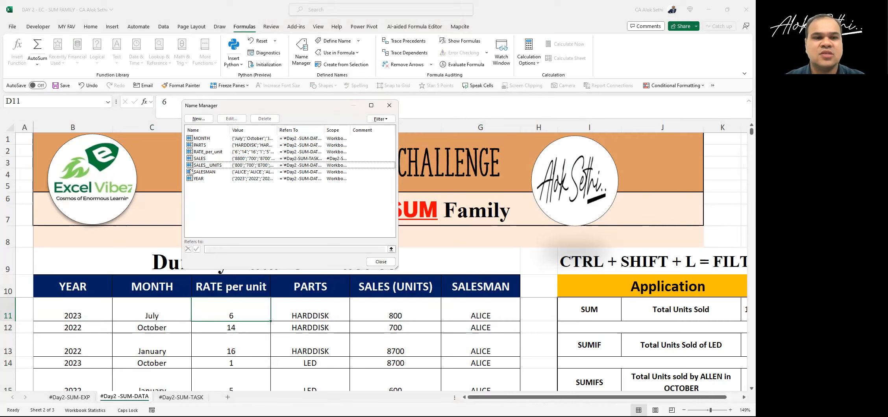
click(206, 159)
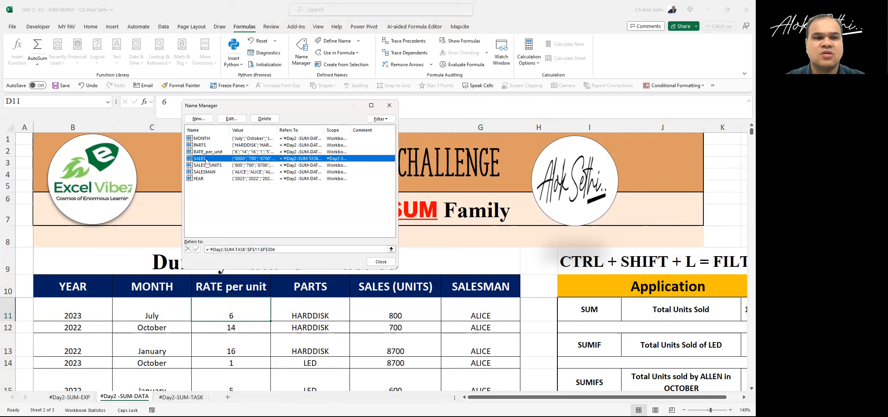
click(268, 118)
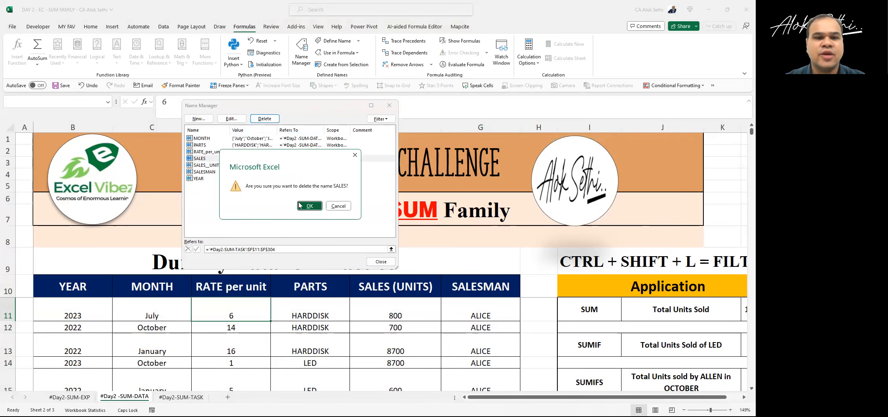
key(Return)
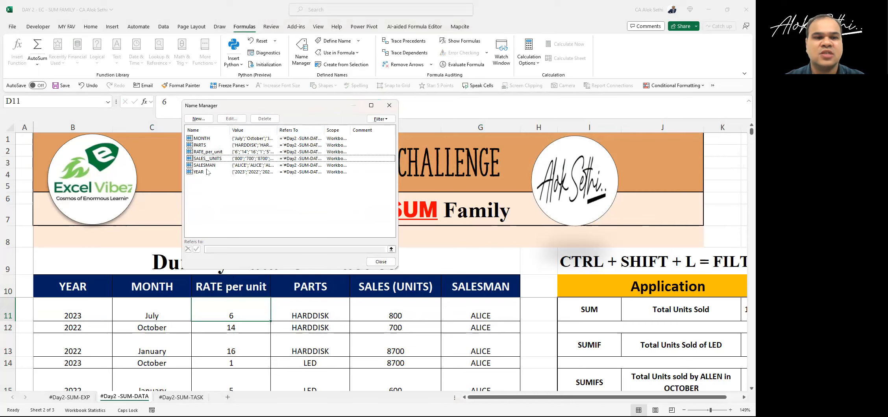
click(380, 261)
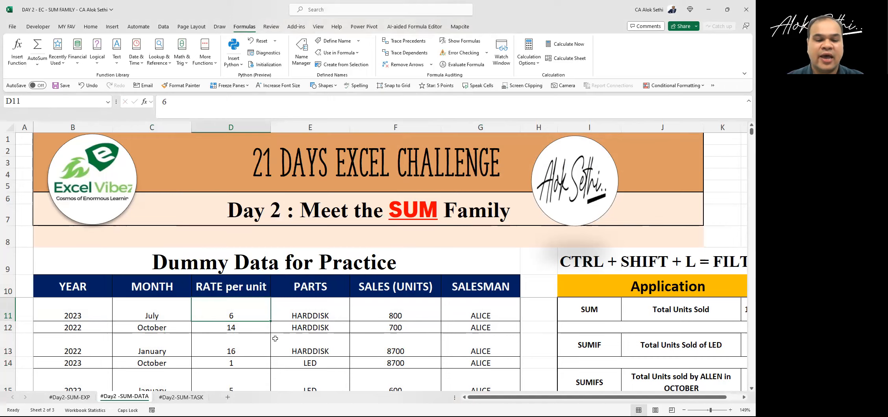
click(104, 291)
key(ctrl+a)
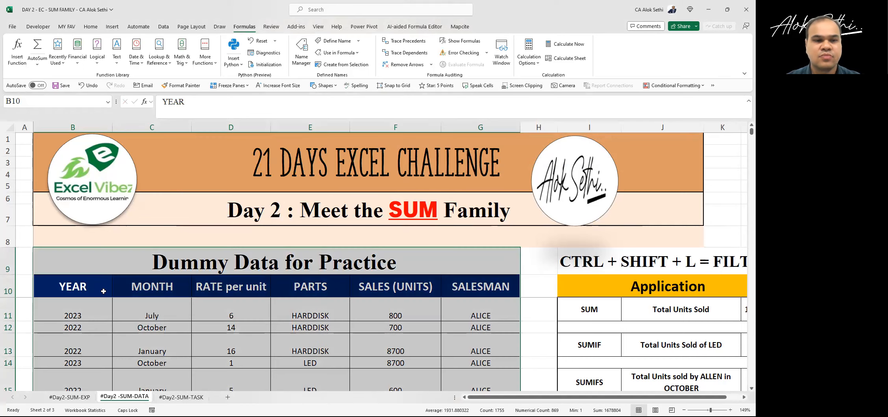
click(103, 290)
key(ctrl+shift+Right)
key(ctrl+shift+Right)
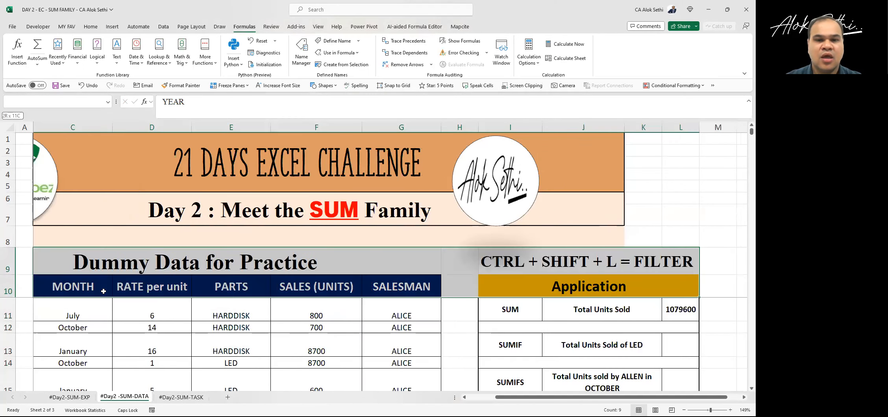
key(Down)
key(Left)
key(Up)
key(Right)
- Set up Create Names from Selection for the data table B10:G304 using only the top row, and cancel it
key(shift+Right)
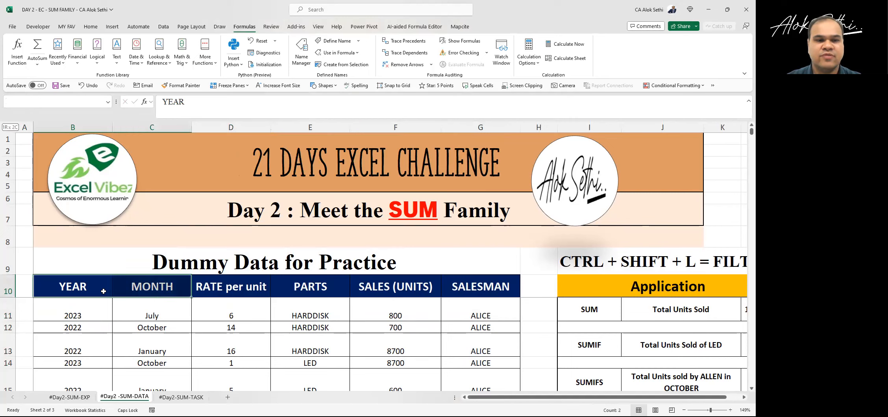
key(shift+Right)
key(shift+Right)
key(shift+Right)
key(shift+Right)
key(ctrl+shift+Down)
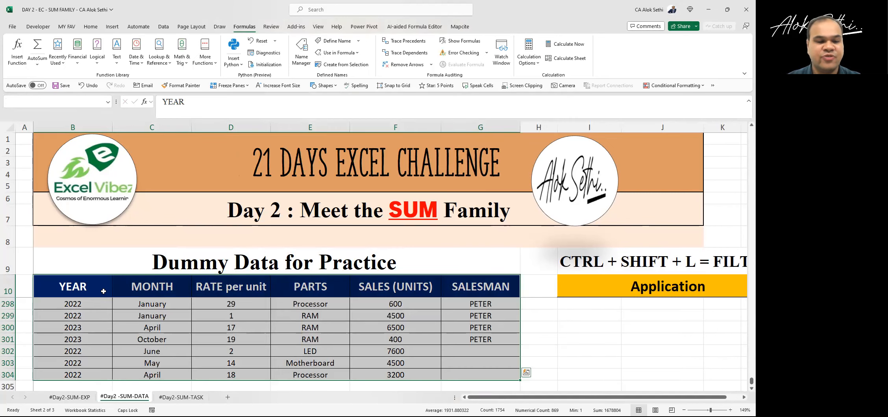
key(ctrl+shift+F3)
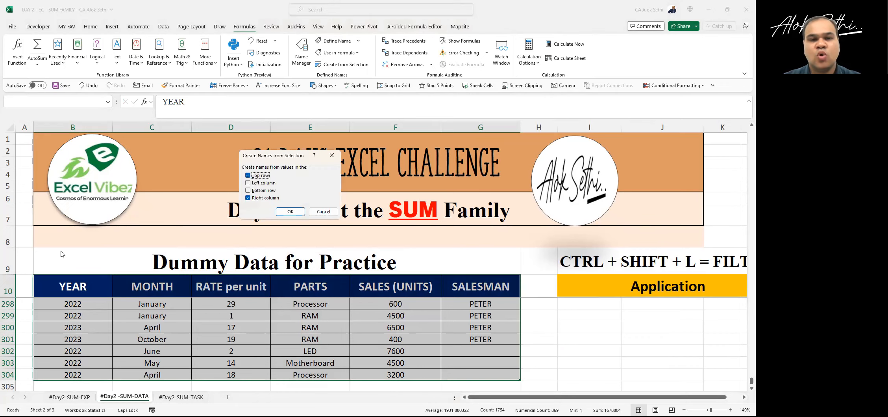
click(248, 198)
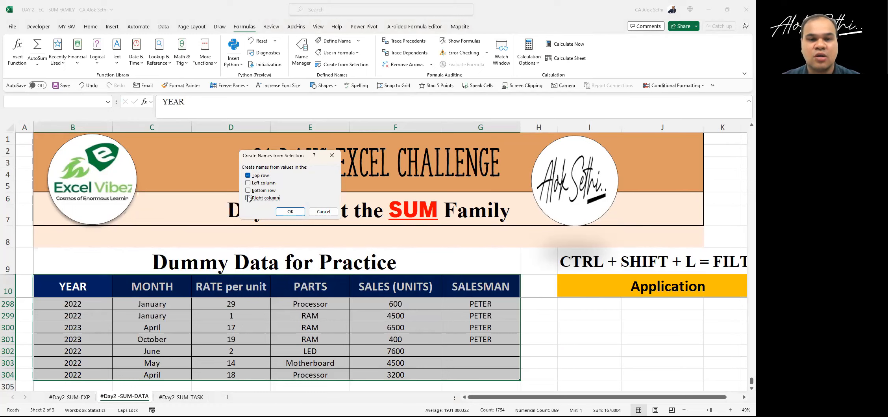
click(333, 213)
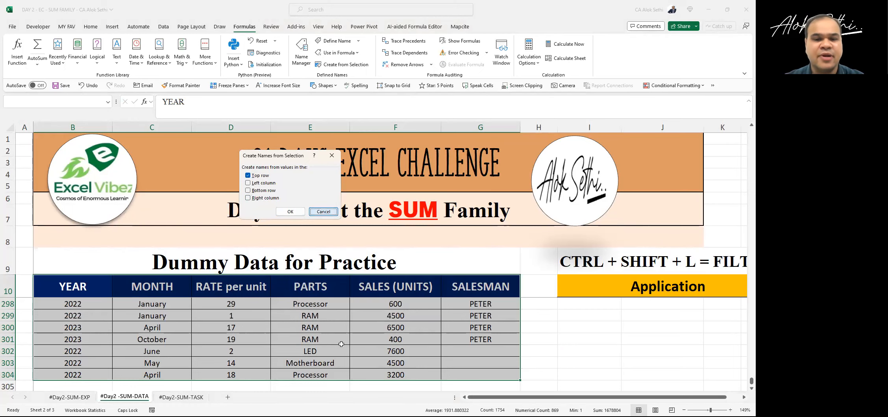
key(Escape)
- Enter =SUM(SALES__UNITS) in cell L11 for Total Units Sold
scroll(344, 347, up, 19)
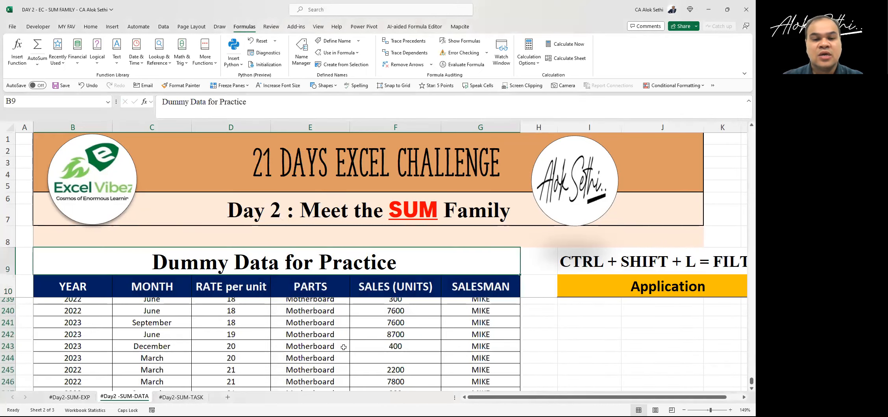
scroll(344, 346, up, 1)
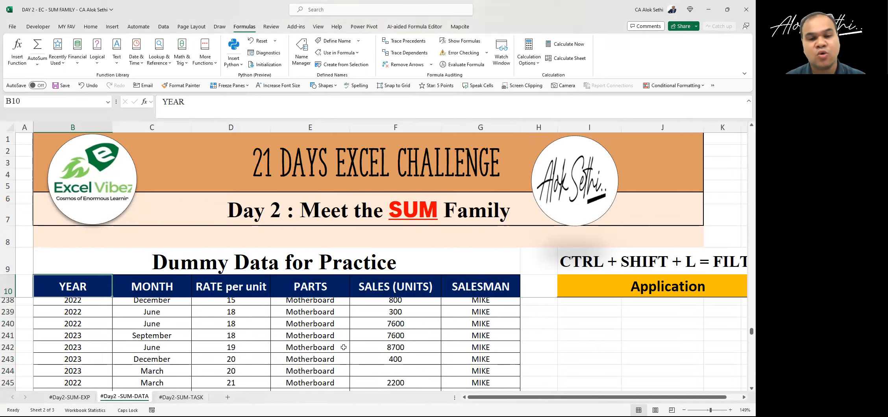
key(Down)
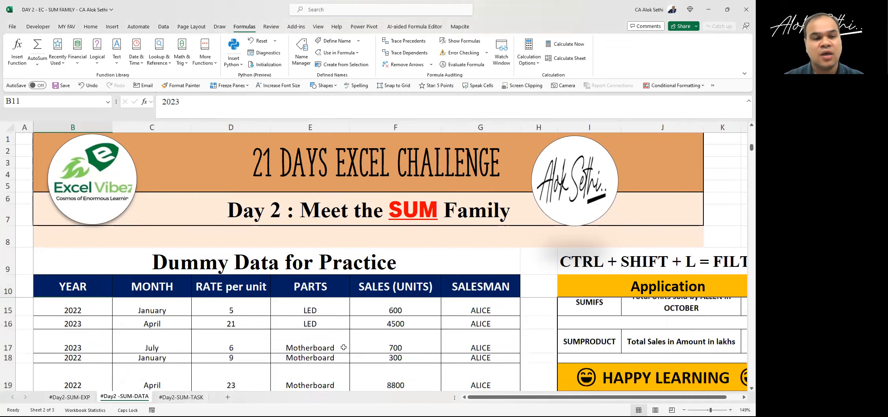
key(ctrl+Right)
key(Right)
key(Right)
key(Right)
key(Right)
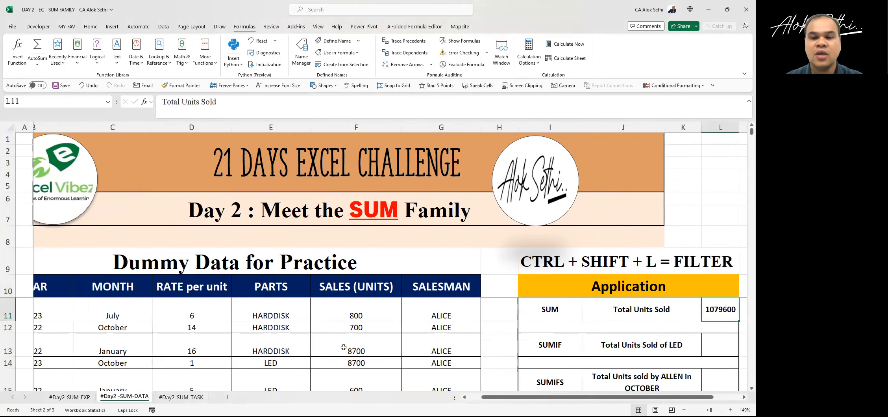
text(=)
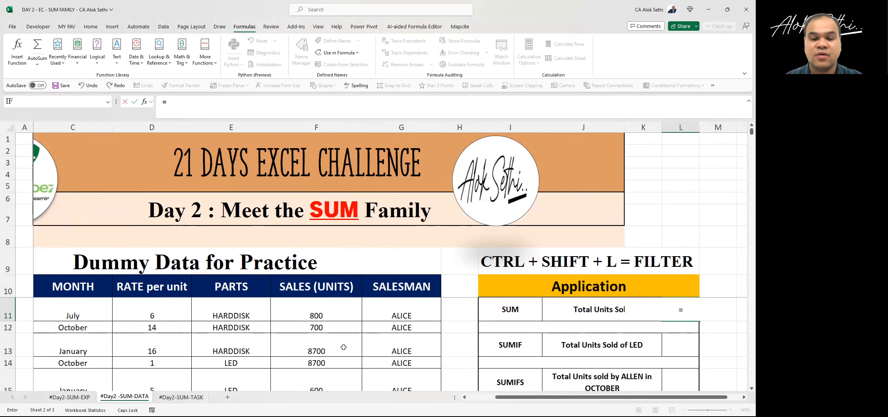
text(SUM()
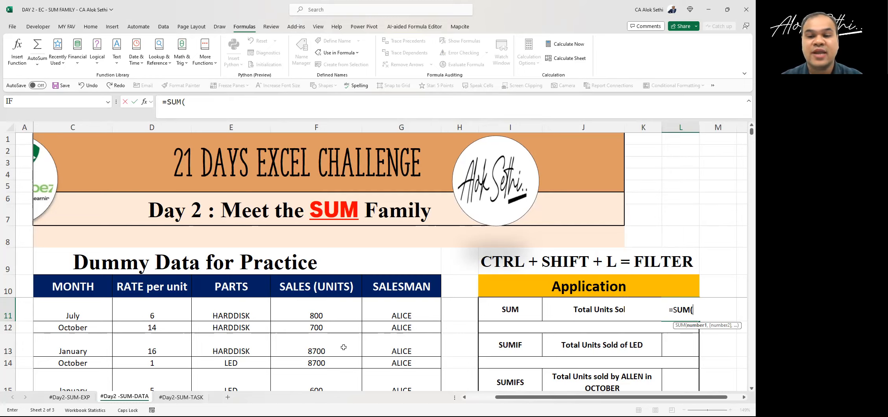
text(SALES__UNITS)
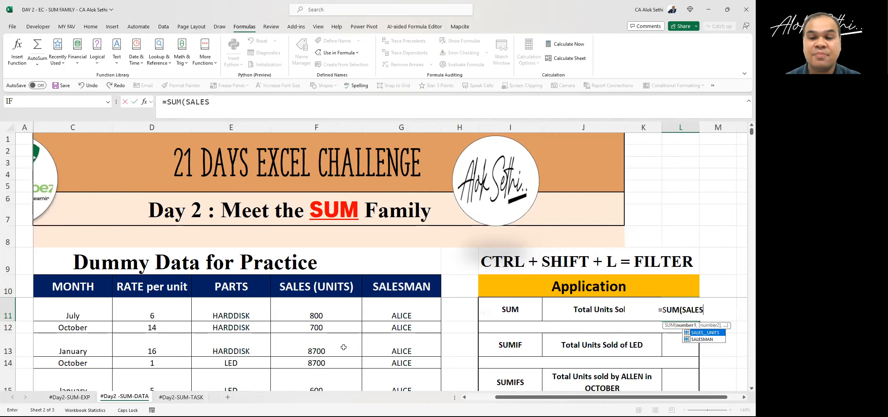
key(Tab)
text())
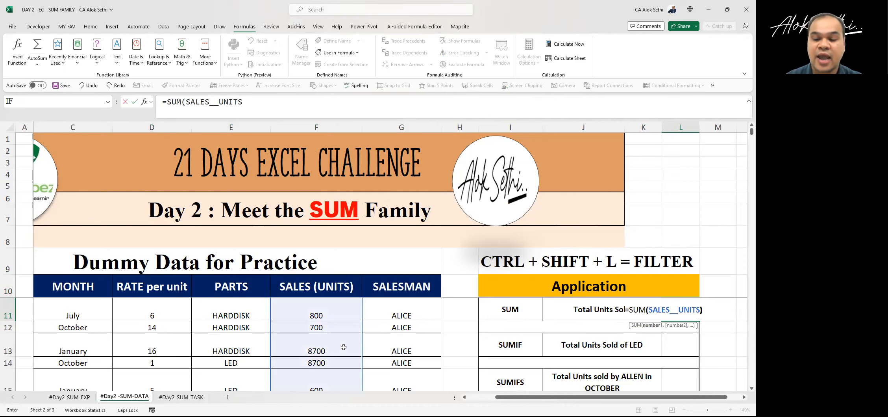
key(Return)
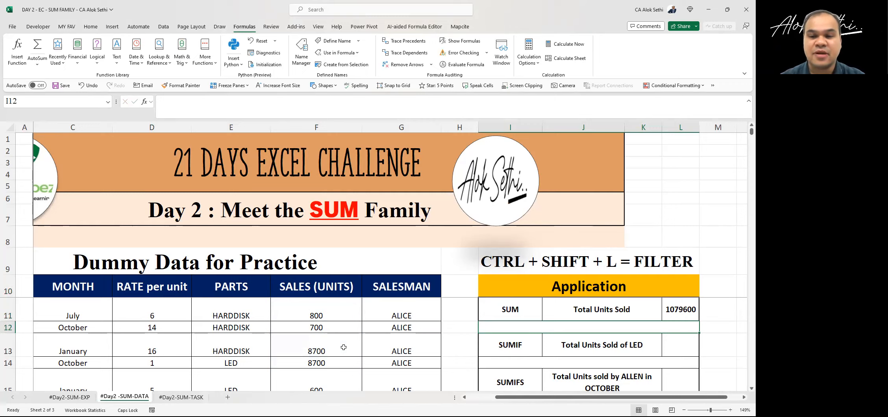
- Clear the Total Units Sold cell L11 and re-enter its formula as =SUM(SALES__UNITS), picking the named range from the suggestions
key(Down)
key(Up)
key(Up)
key(Delete)
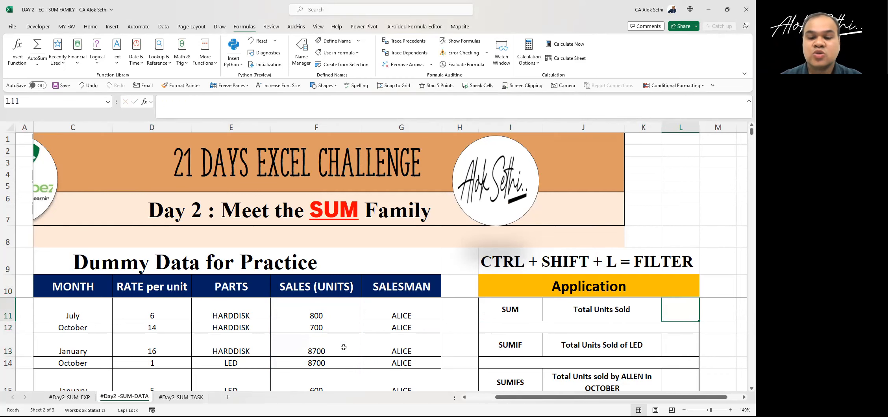
text(=)
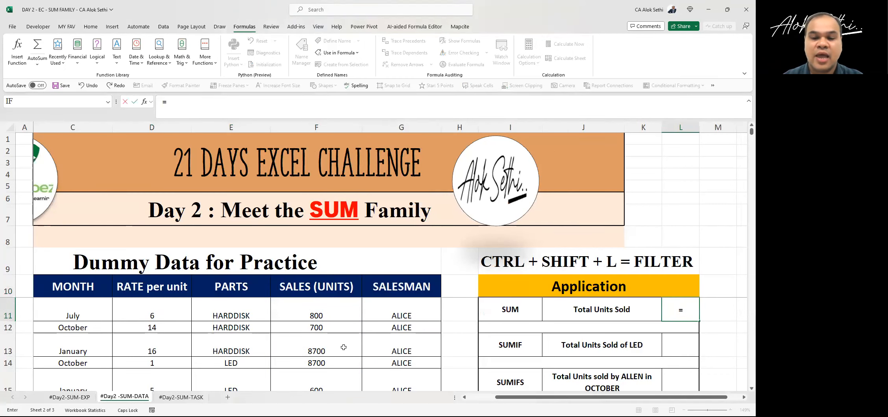
text(SUM()
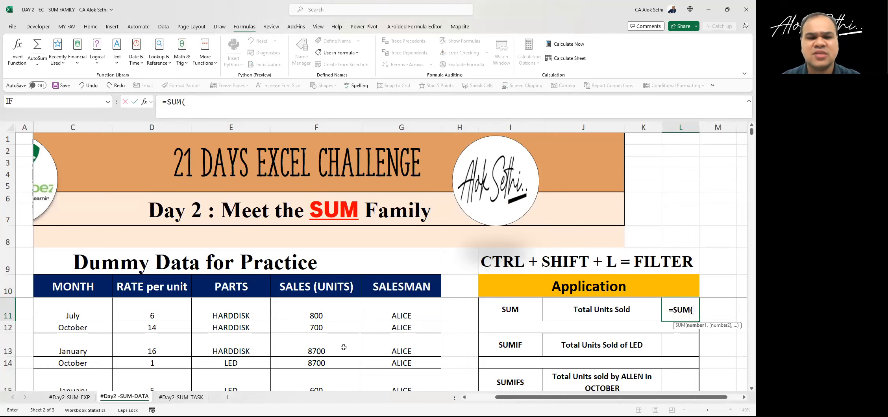
text(SALES)
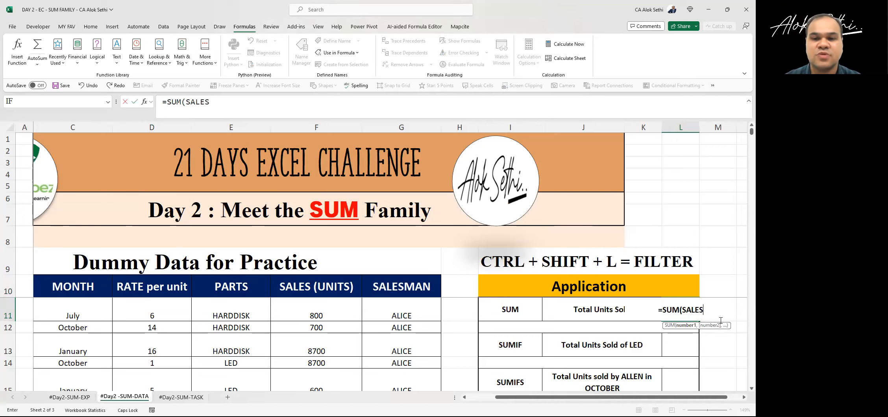
key(BackSpace)
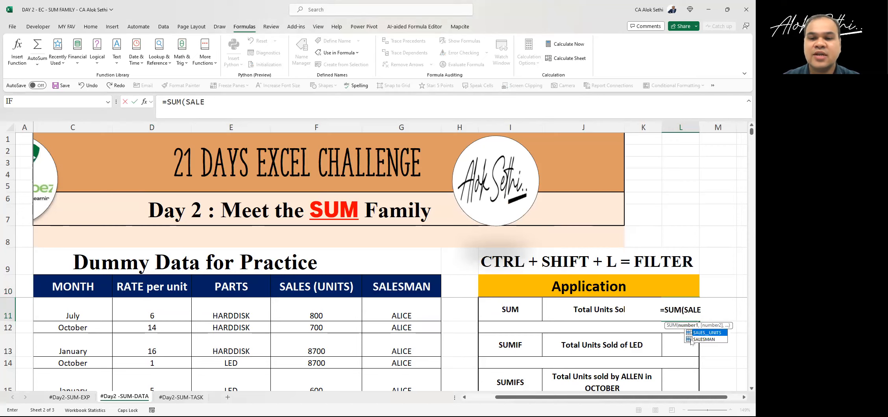
double_click(712, 333)
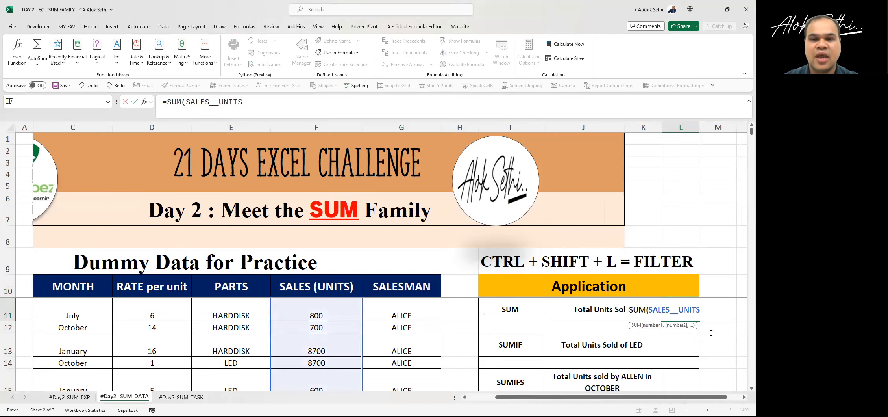
text())
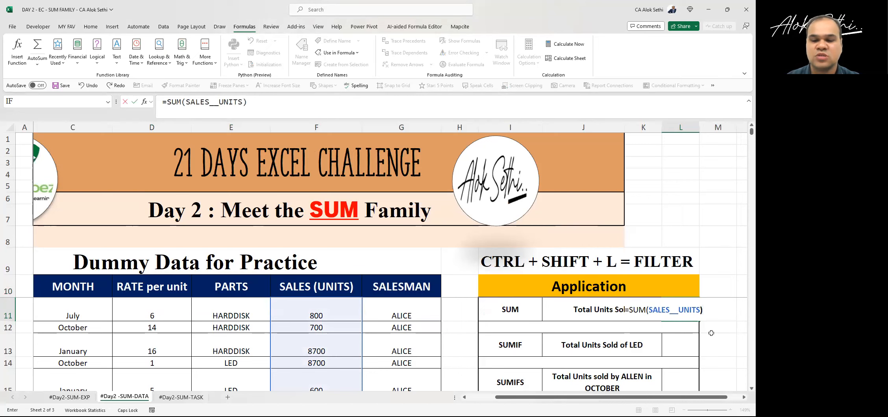
key(Return)
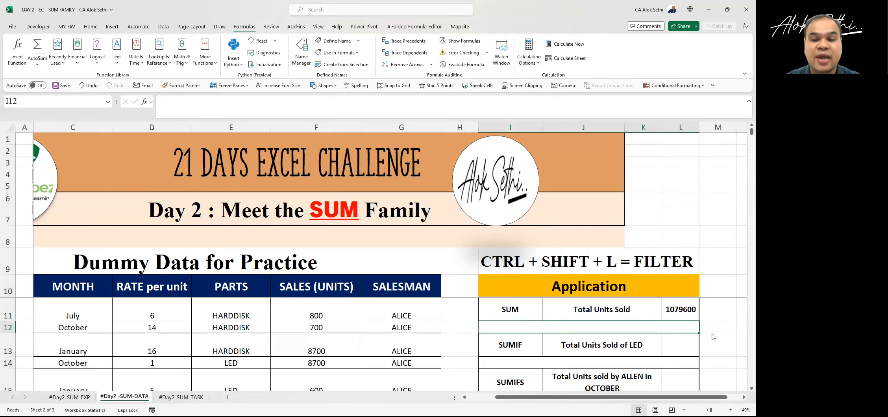
- Enter =SUMIF(PARTS,"LED",SALES__UNITS) in cell L13 for Total Units Sold of LED
click(684, 338)
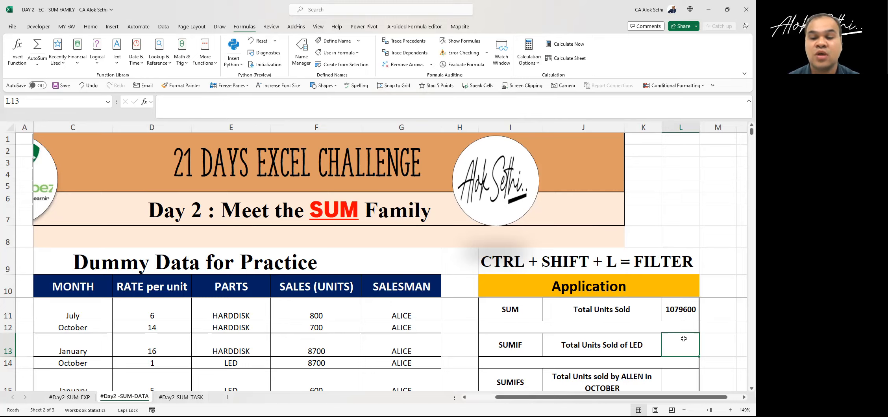
text(=SUMIF)
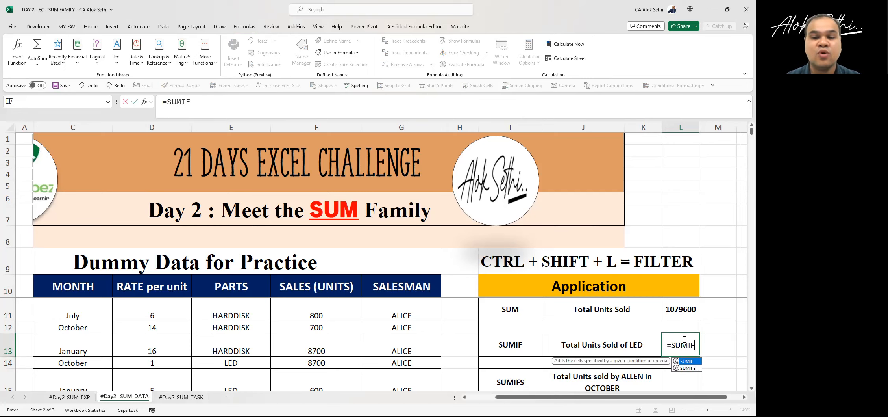
text(()
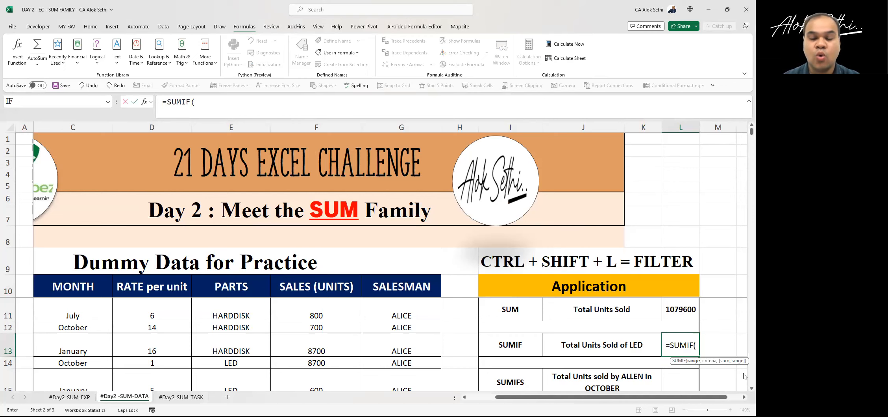
text(PARTS)
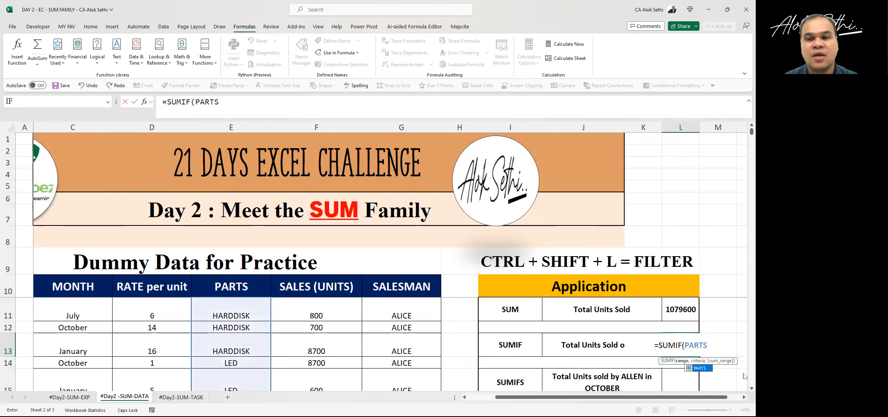
text(,")
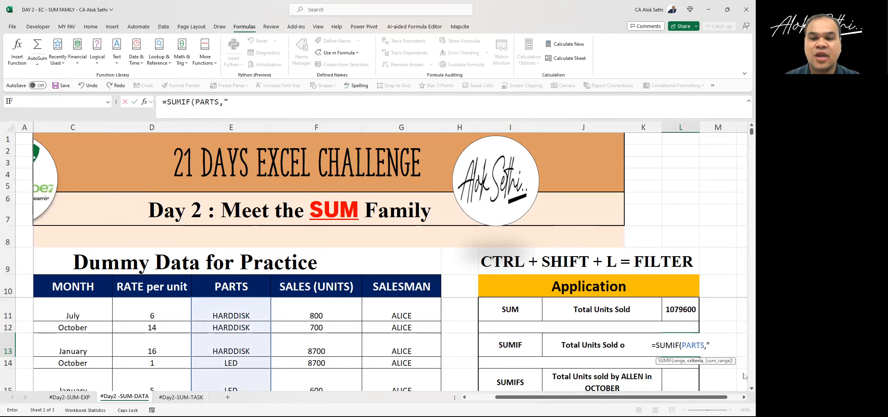
text(LED",)
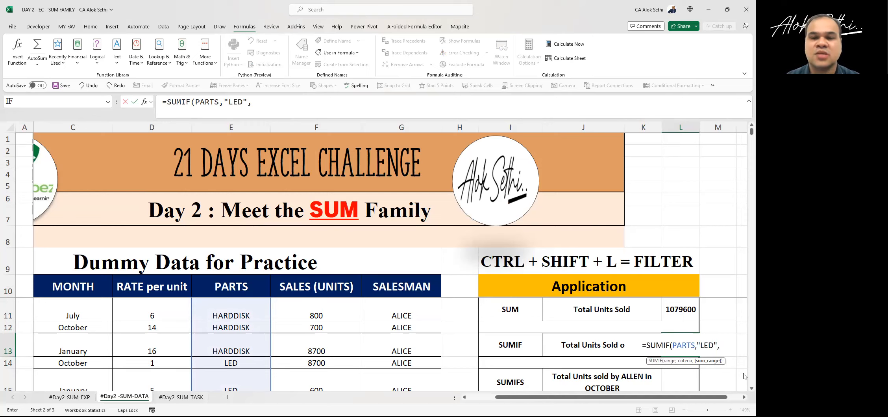
key(Caps_Lock)
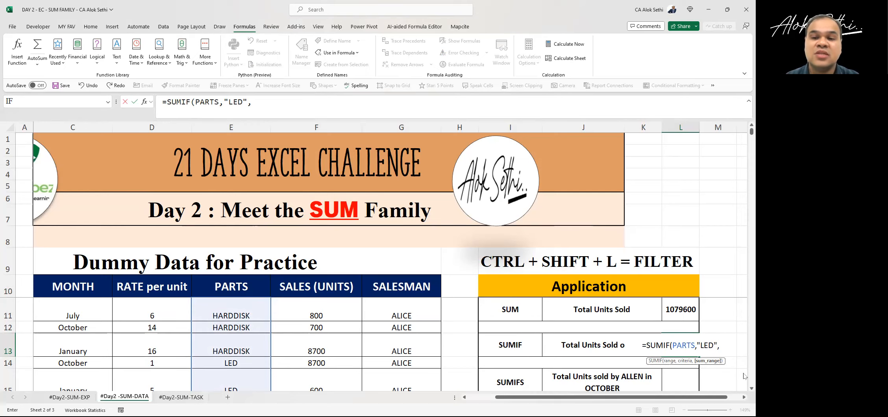
text(sales)
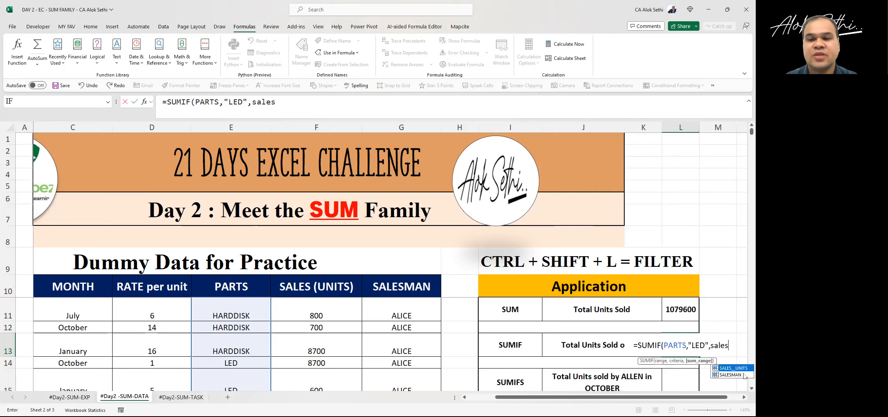
key(Tab)
text())
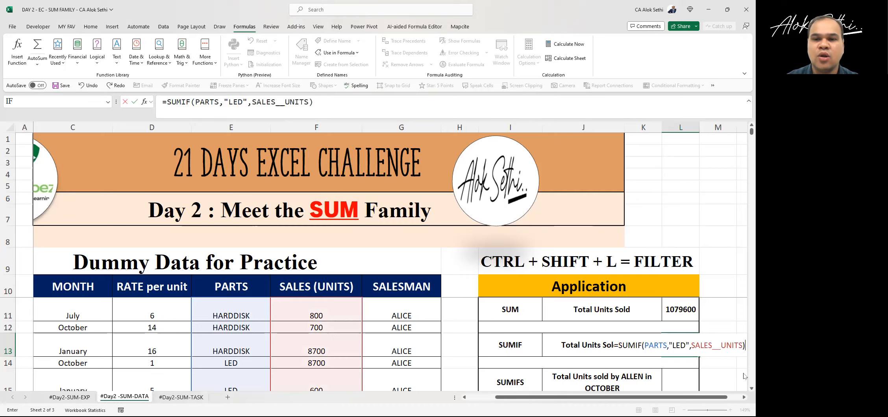
key(Return)
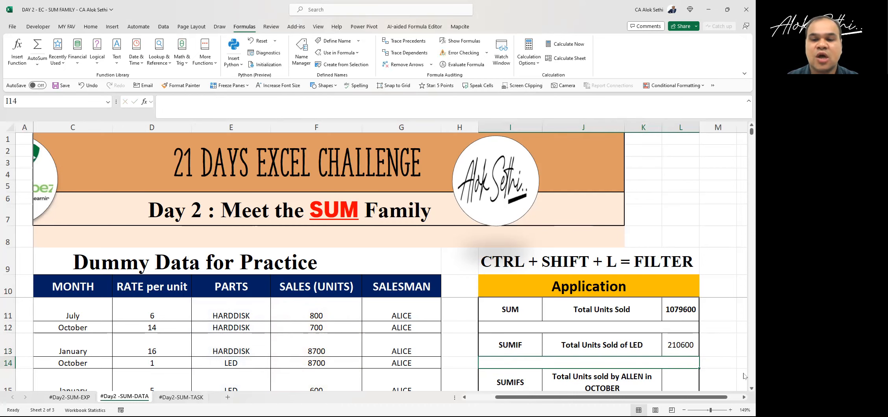
- Make the Total Units Sold of LED result in cell L13 bold
scroll(744, 375, down, 3)
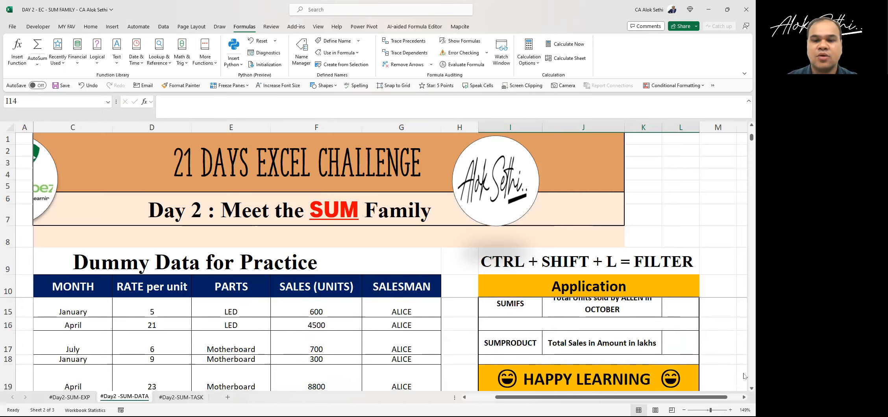
scroll(745, 375, up, 3)
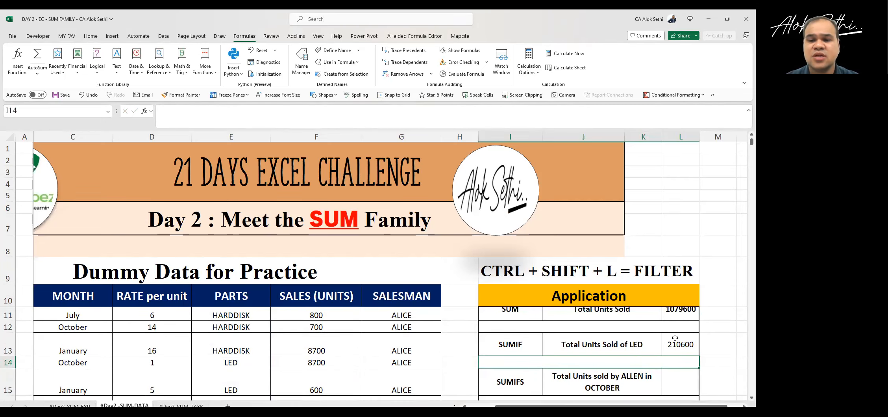
click(677, 339)
key(ctrl+b)
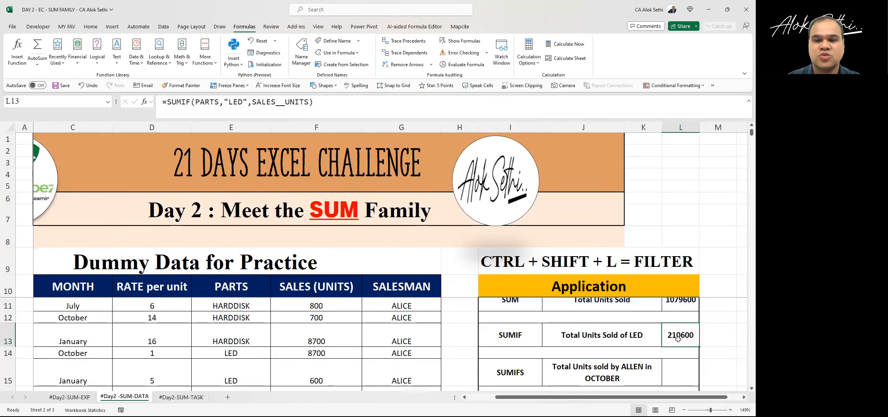
- Turn on filtering for the data table C10:G304, from the MONTH header through the SALESMAN column
click(89, 289)
key(ctrl+shift+Down)
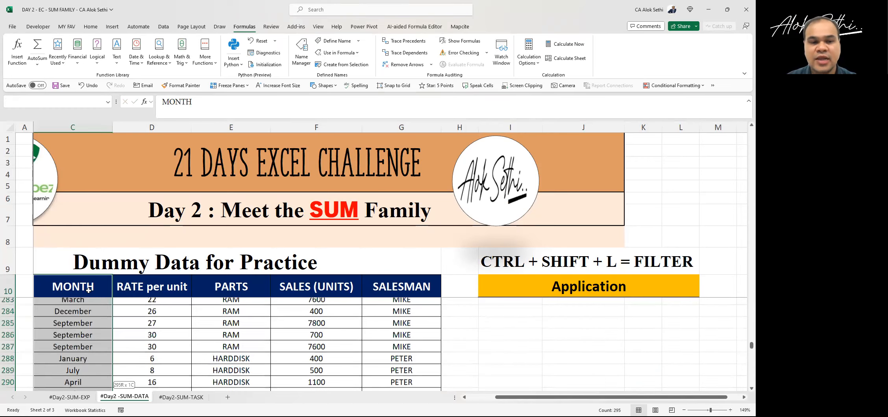
key(ctrl+shift+Right)
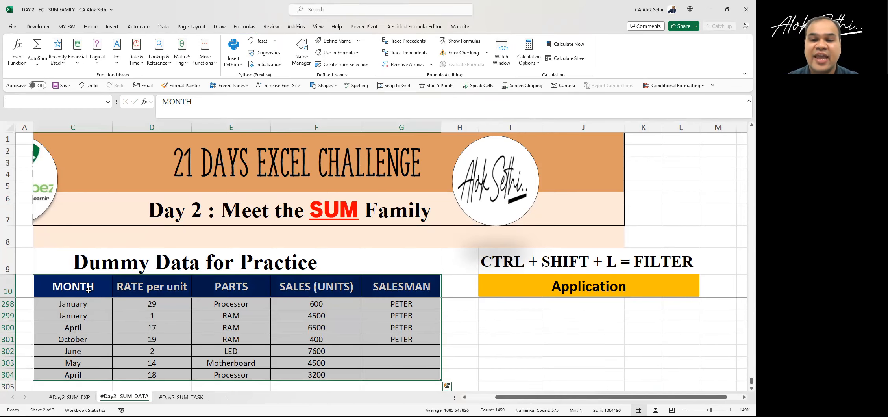
key(ctrl+shift+l)
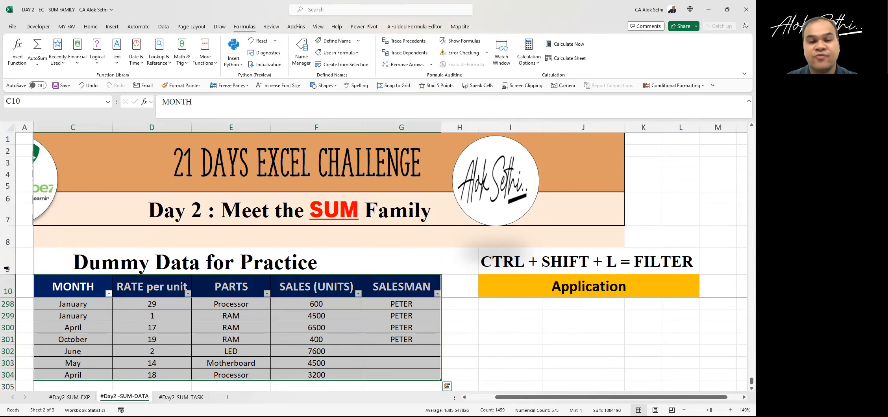
- Filter the PARTS column to show only LED
click(267, 294)
click(202, 207)
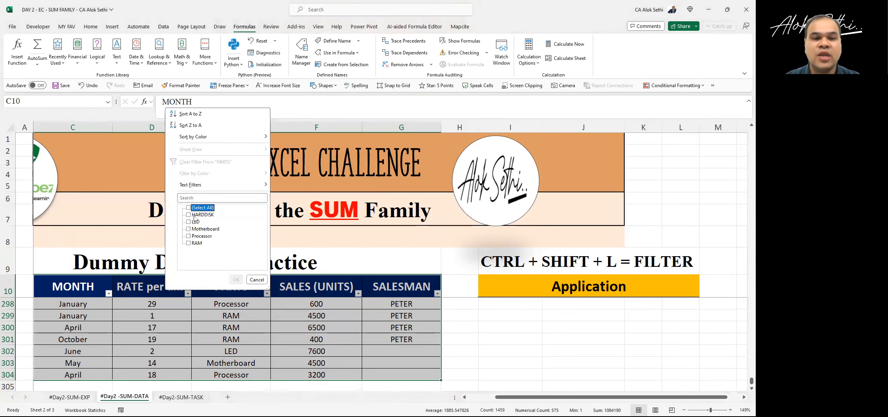
click(193, 222)
click(237, 279)
- Select the filtered LED sales units from F14 down to F302 to check their sum against the SUMIF result
click(291, 315)
key(Up)
key(Up)
key(Up)
key(Up)
key(Up)
key(Up)
key(Up)
key(Up)
key(Up)
key(Up)
key(Up)
key(Up)
key(Up)
key(Up)
key(Up)
key(Up)
key(Up)
key(Up)
key(Up)
key(Up)
key(Left)
key(Up)
key(Up)
key(Up)
key(Up)
key(Up)
key(Up)
key(Up)
key(Up)
key(Up)
key(Up)
key(Up)
key(Up)
key(Up)
key(Up)
key(Up)
key(Up)
key(Up)
key(Up)
key(Up)
key(Up)
key(Up)
key(Up)
key(Up)
key(Up)
key(Up)
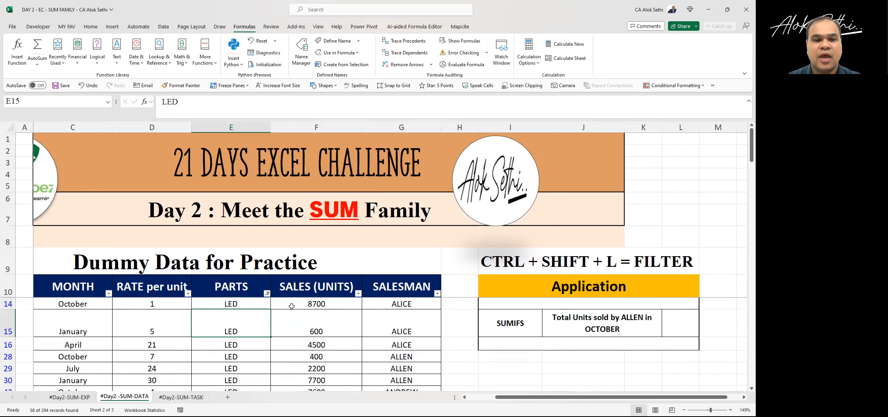
key(Down)
key(Down)
key(Right)
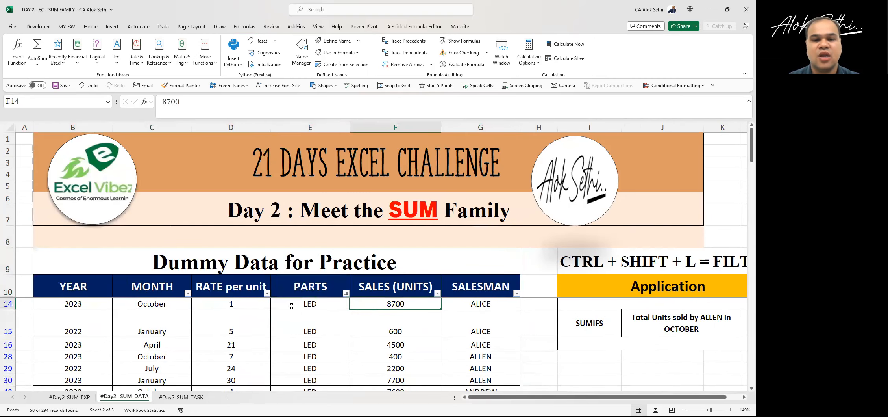
key(shift+Down)
key(shift+Down)
key(shift+Down)
key(shift+Down)
key(shift+Down)
key(shift+Down)
key(shift+Down)
key(shift+Down)
key(shift+Down)
key(shift+Down)
key(shift+Down)
key(shift+Down)
key(shift+Down)
key(shift+Down)
key(shift+Down)
key(shift+Down)
key(shift+Down)
key(shift+Down)
key(shift+Down)
key(shift+Down)
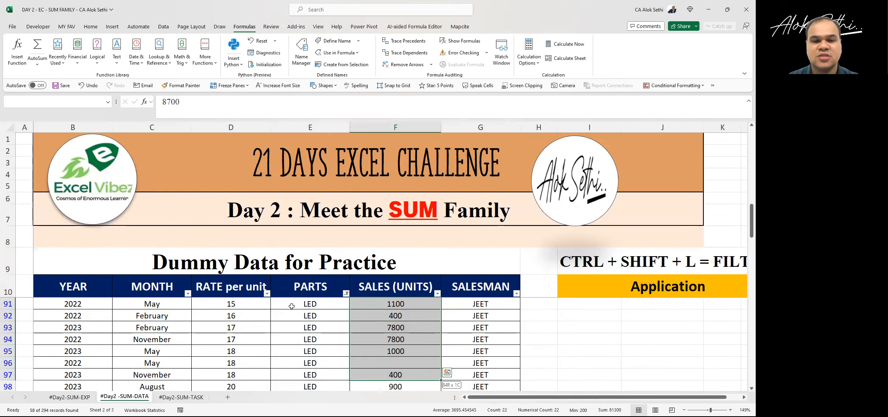
key(shift+Down)
key(shift+Down)
key(shift+Down)
key(shift+Down)
key(shift+Down)
key(shift+Down)
key(shift+Down)
key(shift+Down)
key(shift+Down)
key(shift+Down)
key(shift+Down)
key(shift+Down)
key(shift+Down)
key(shift+Down)
key(shift+Down)
key(shift+Down)
key(shift+Down)
key(shift+Down)
key(shift+Down)
key(shift+Down)
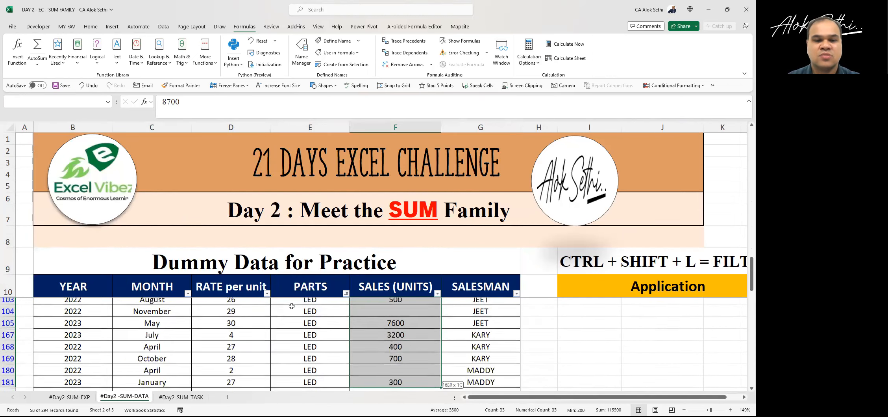
key(shift+Down)
key(shift+Down)
key(shift+Down)
key(shift+Down)
key(shift+Down)
key(shift+Down)
key(shift+Down)
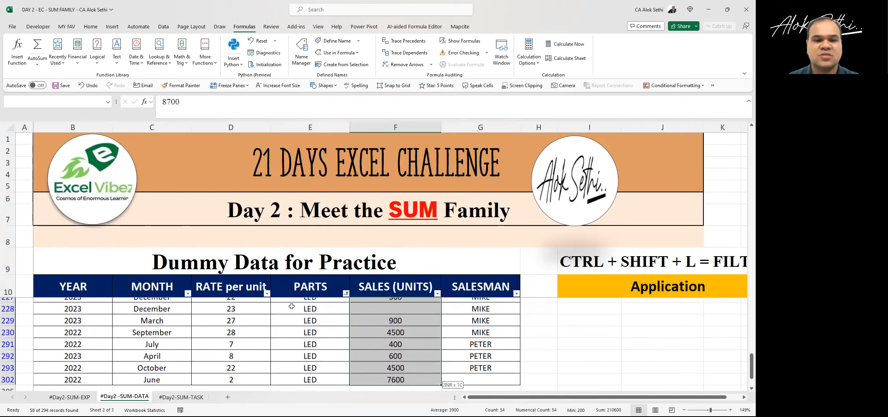
scroll(291, 306, down, 3)
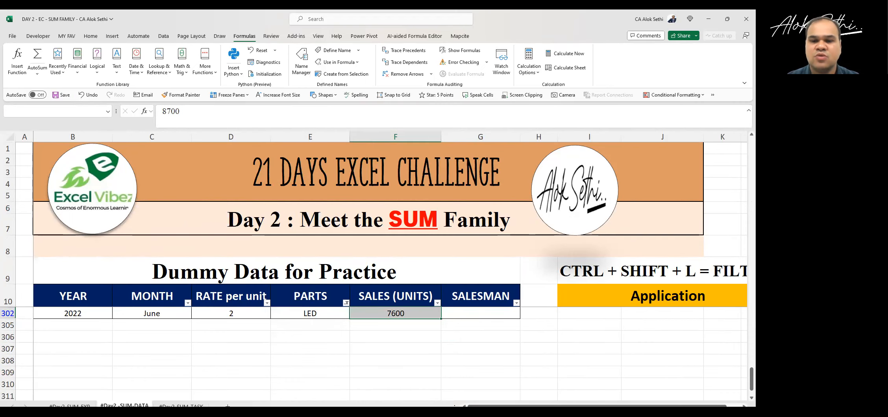
click(630, 373)
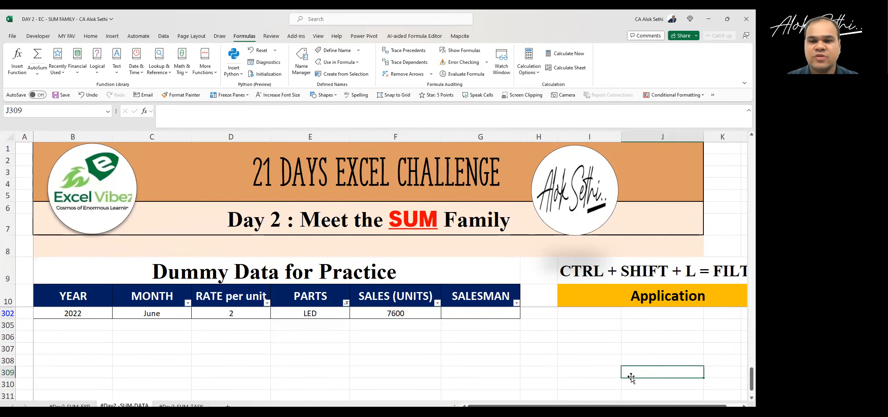
click(576, 334)
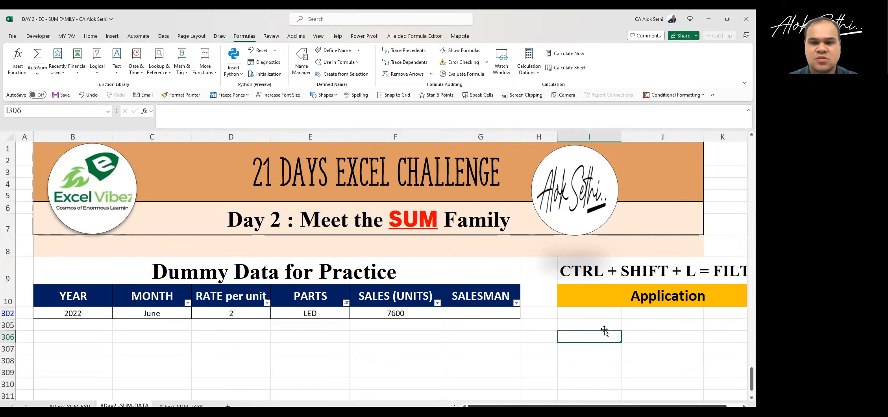
- Recheck the sum of the filtered LED sales units by selecting from F302 up to the SALES (UNITS) header, and clear the selection
click(419, 313)
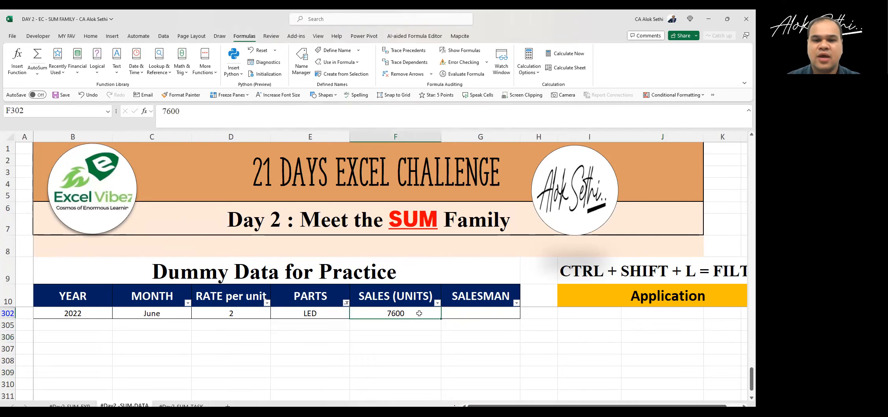
scroll(420, 313, up, 2)
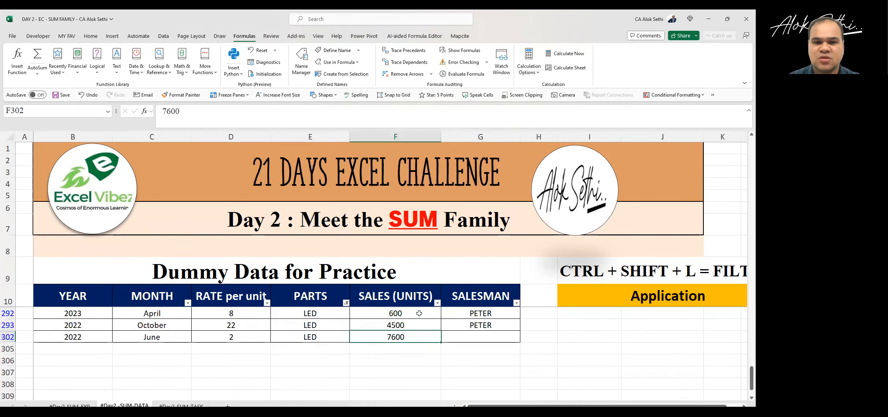
key(ctrl+shift+Up)
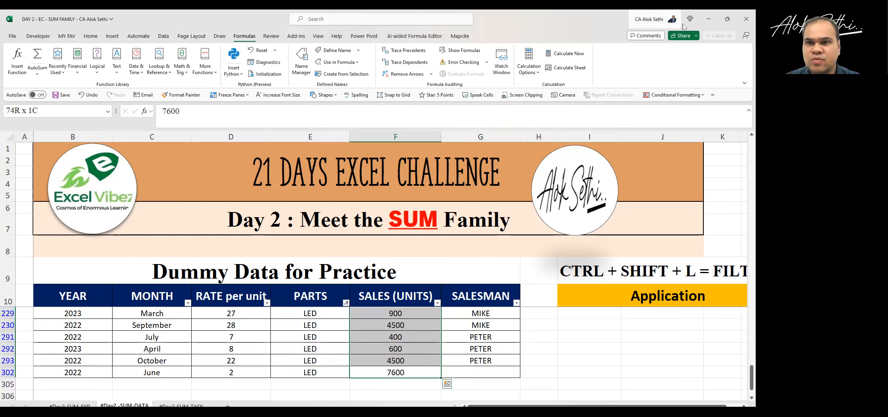
click(725, 20)
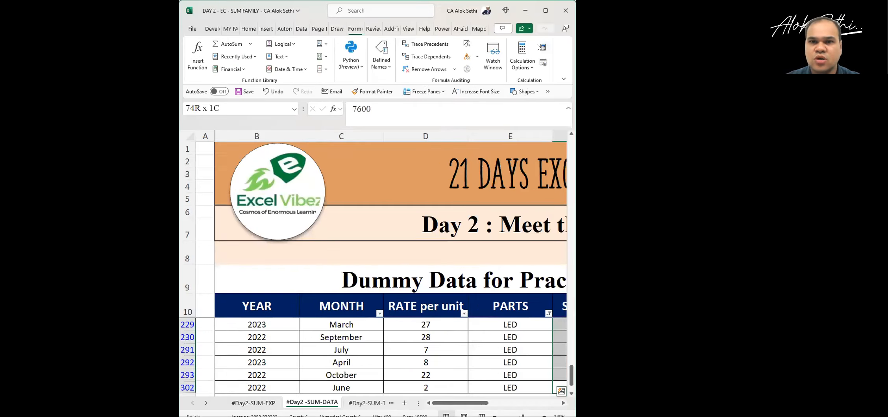
click(546, 11)
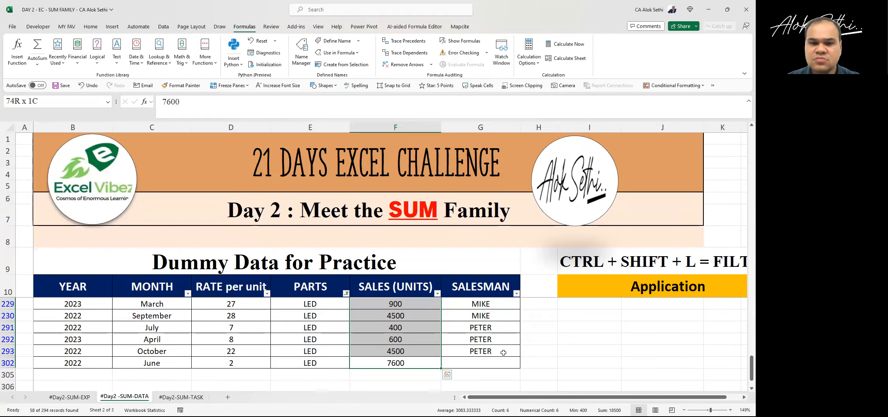
key(Up)
key(Down)
key(ctrl+shift+Up)
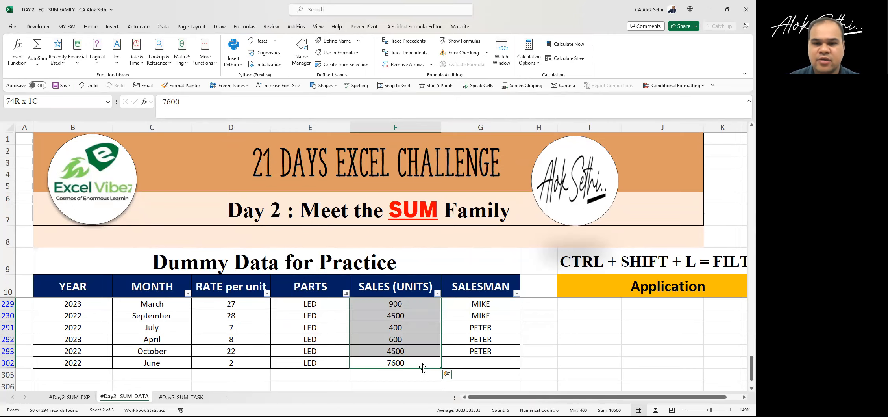
key(ctrl+shift+Up)
key(ctrl+shift+Up)
key(ctrl+shift+Up)
key(ctrl+shift+Up)
key(ctrl+shift+Up)
key(ctrl+shift+Up)
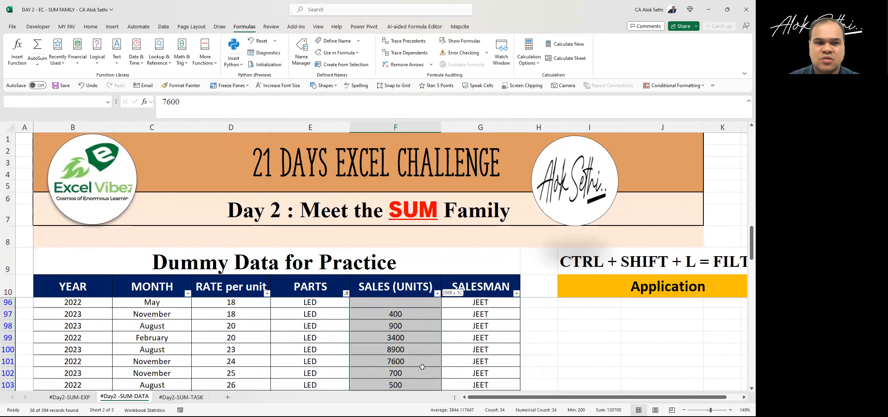
key(ctrl+a)
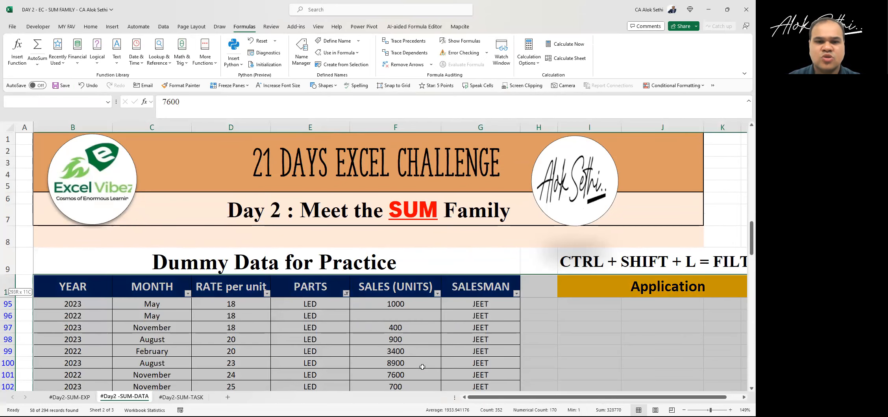
key(ctrl+shift+Down)
key(ctrl+shift+Up)
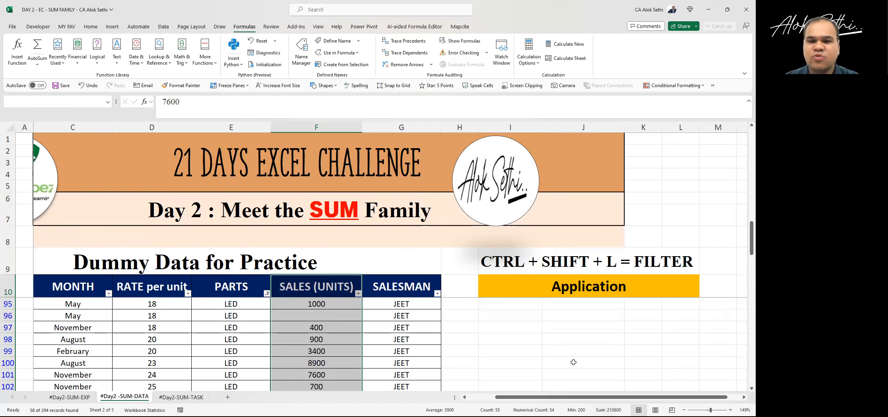
click(574, 371)
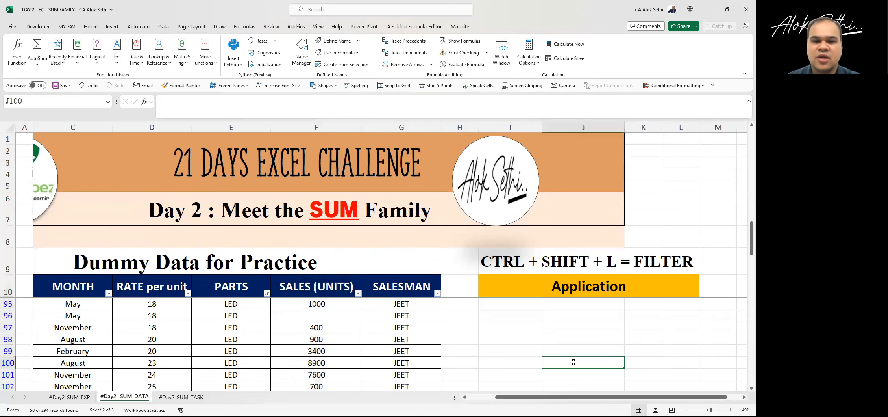
- Return to the first rows of the data table and turn off its filtering
key(ctrl+Up)
key(Up)
key(Up)
key(Up)
key(Up)
key(Up)
key(Down)
key(Down)
key(Down)
key(Down)
key(Down)
key(Up)
key(Up)
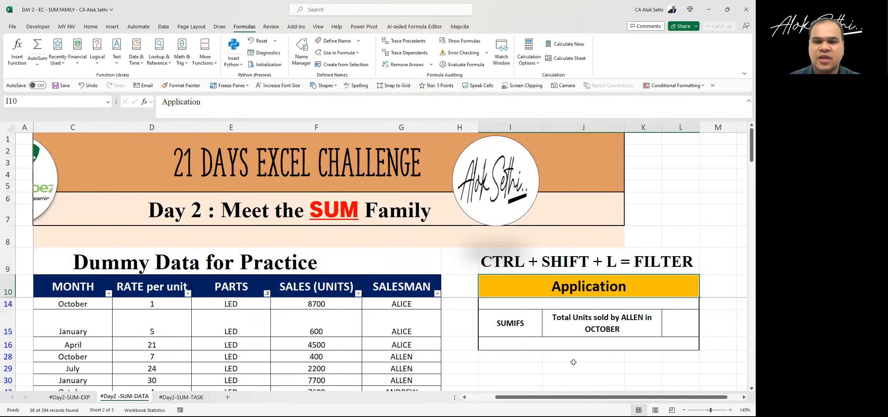
click(547, 320)
key(Up)
key(Up)
key(Up)
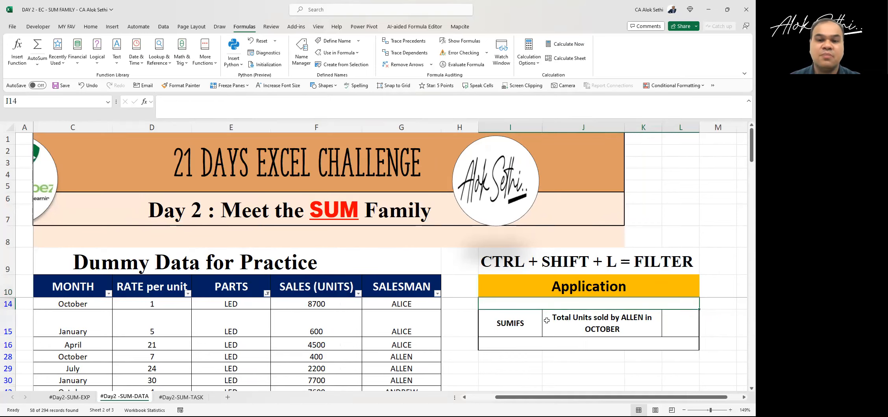
key(Up)
key(Down)
key(Down)
key(Down)
key(Down)
key(Left)
key(Left)
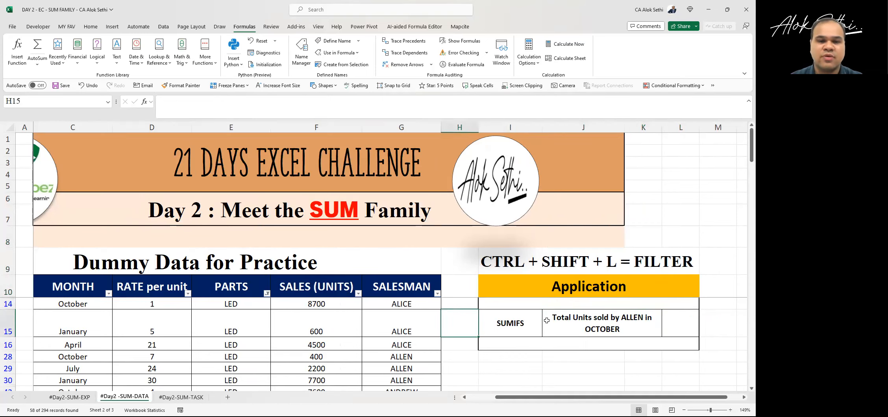
key(ctrl+shift+l)
- Start a SUMIFS formula in L15 with SALES__UNITS as the sum range and SALESMAN matched to the salesman named in the exercise
key(Down)
key(Right)
key(Up)
key(Right)
key(Right)
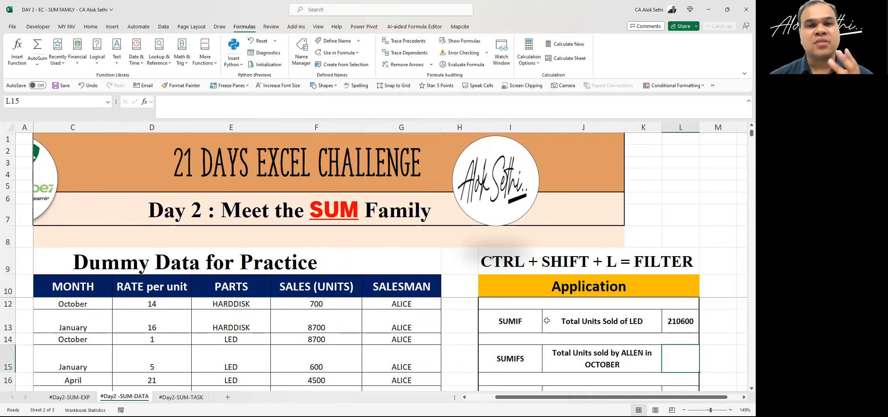
text(=)
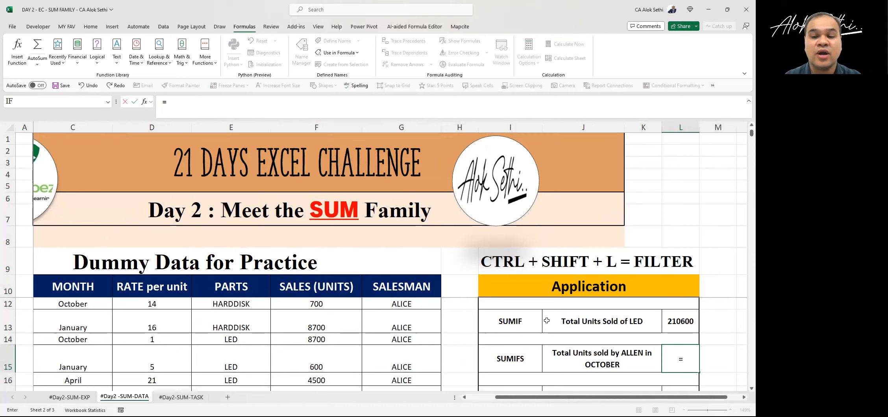
text(sumifs()
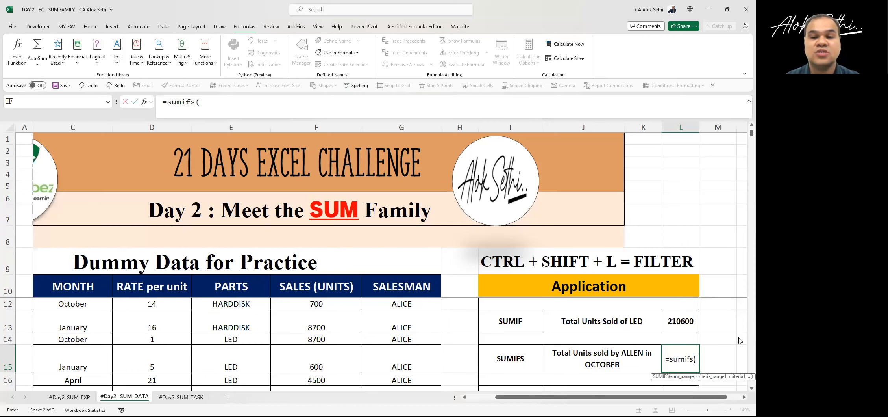
text(sales)
key(Tab)
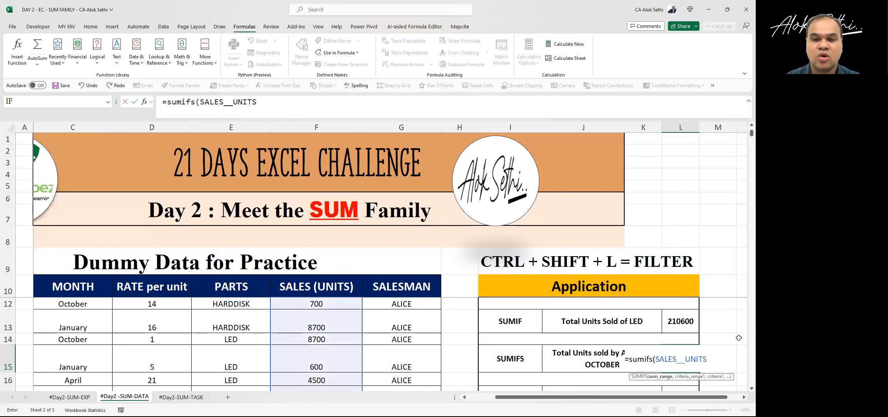
text(,)
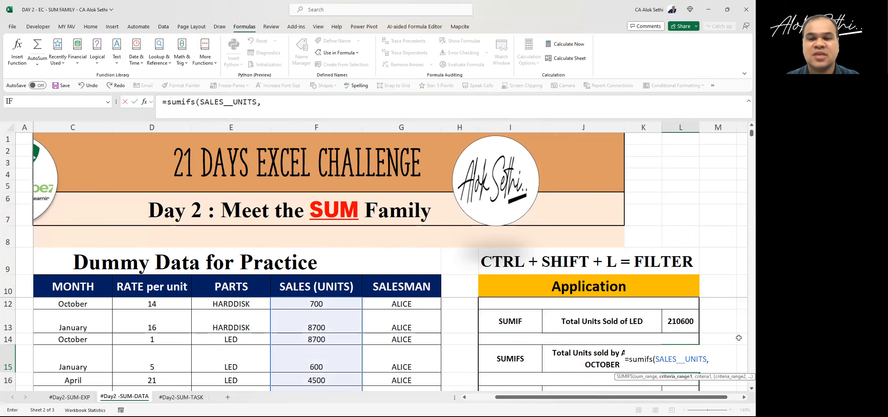
text(sales)
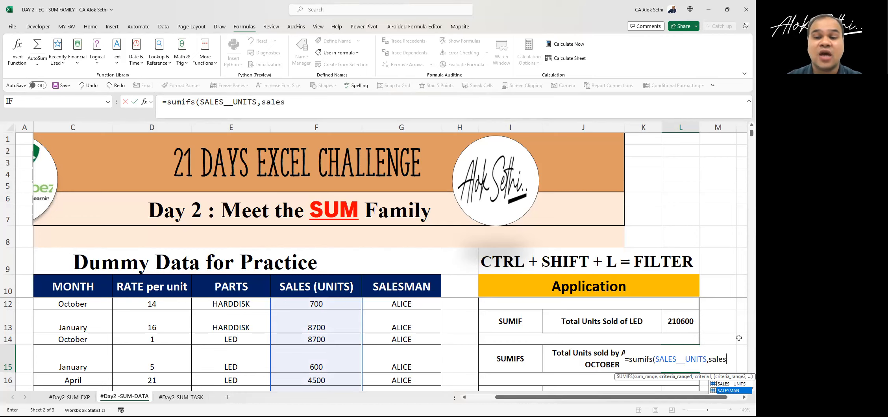
key(Tab)
text(,)
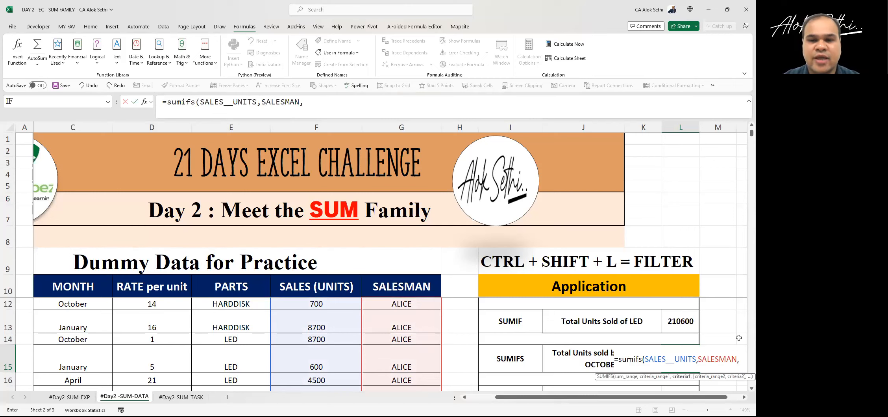
text("ALLEN)
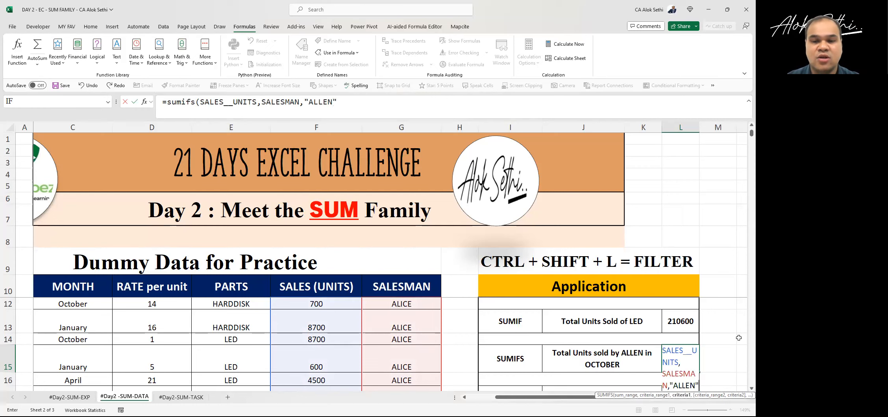
text(",)
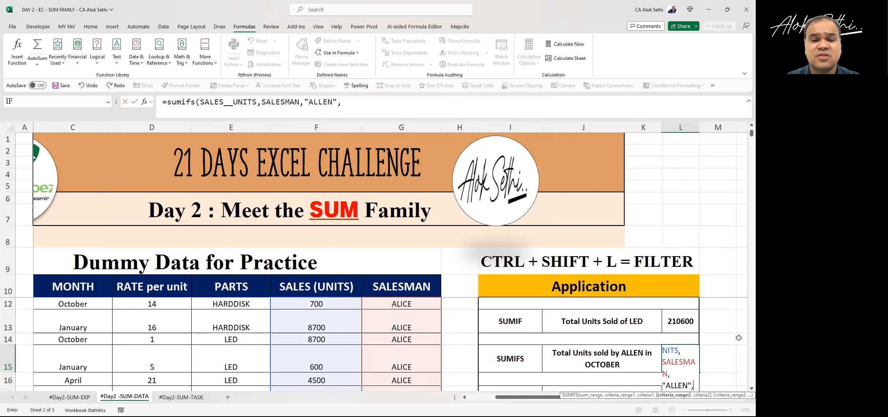
- Complete the SUMIFS formula with the named range MONTH matched to "October", and make the result in L15 bold
text(month)
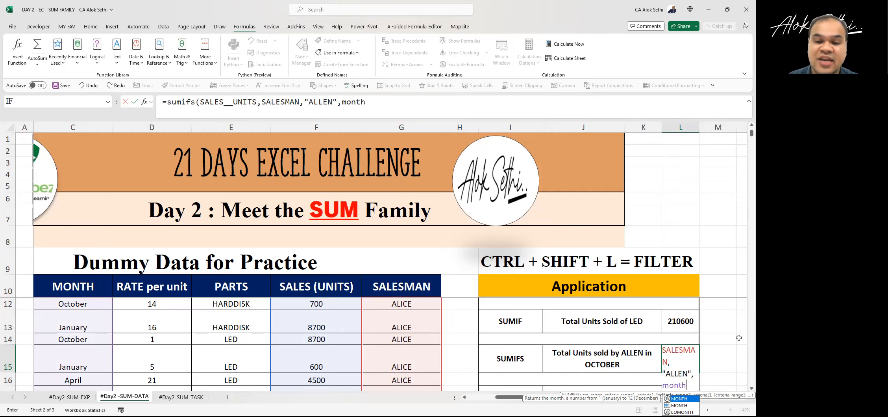
key(Down)
key(Tab)
text(,)
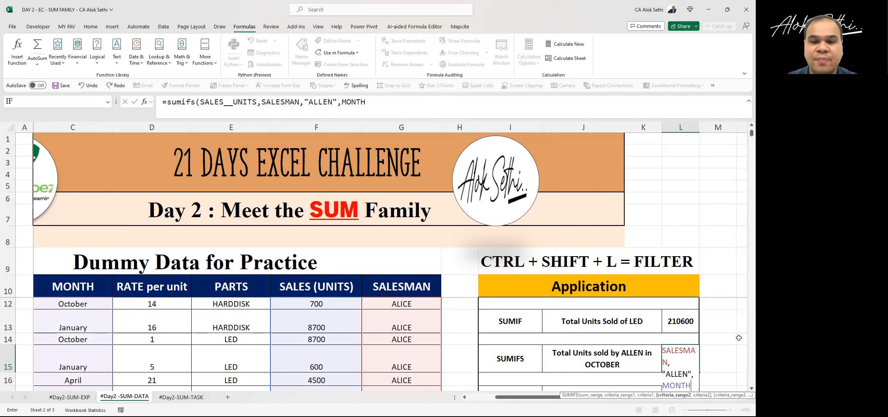
text("O)
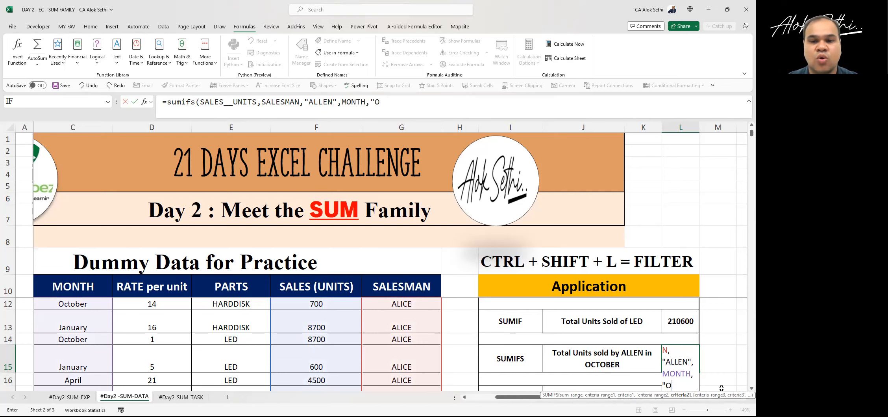
text(ctober")
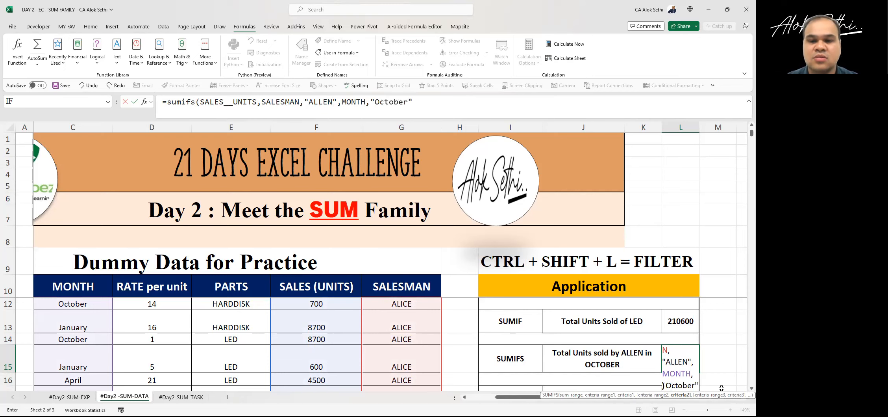
text())
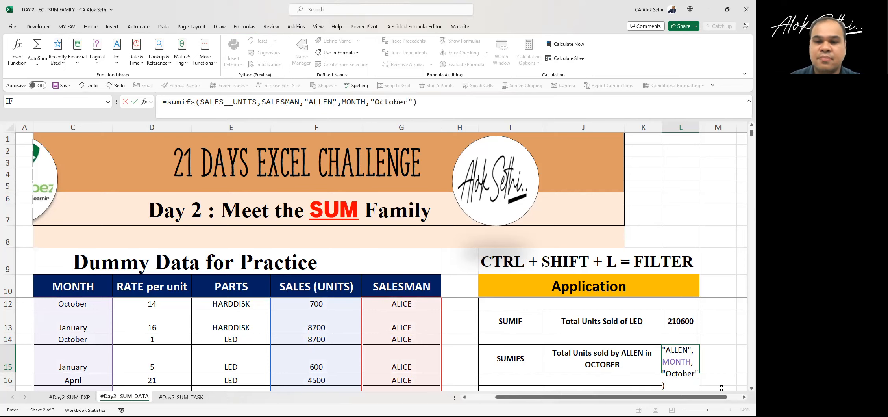
key(Return)
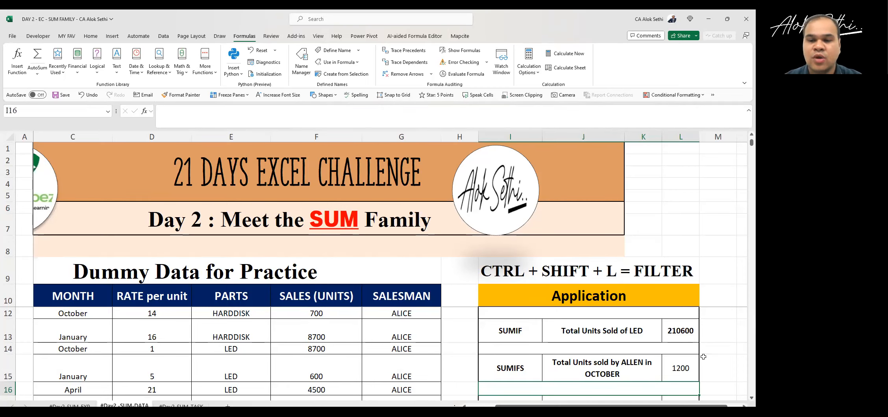
click(696, 349)
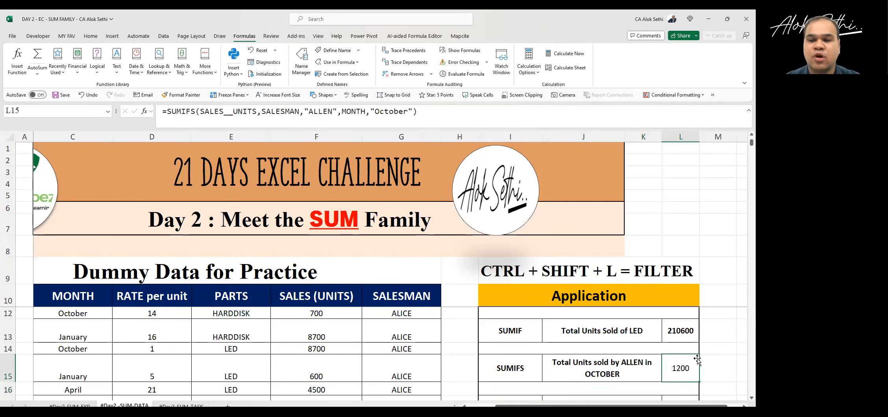
key(ctrl+b)
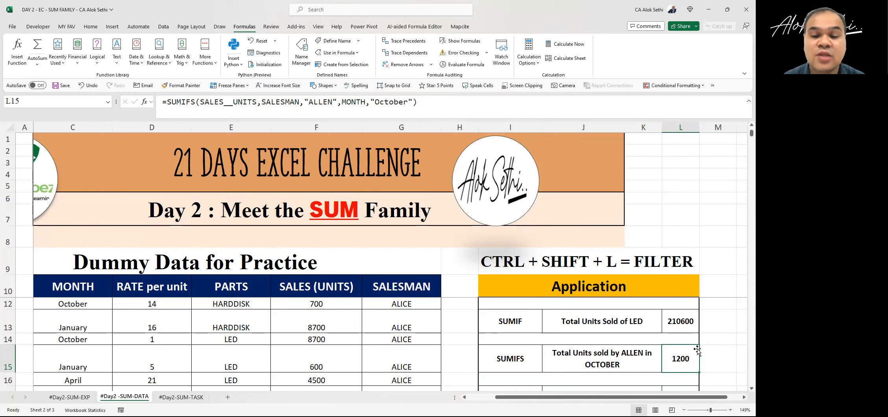
- Review the ranges and criteria of the SUMIFS formula in L15
key(F2)
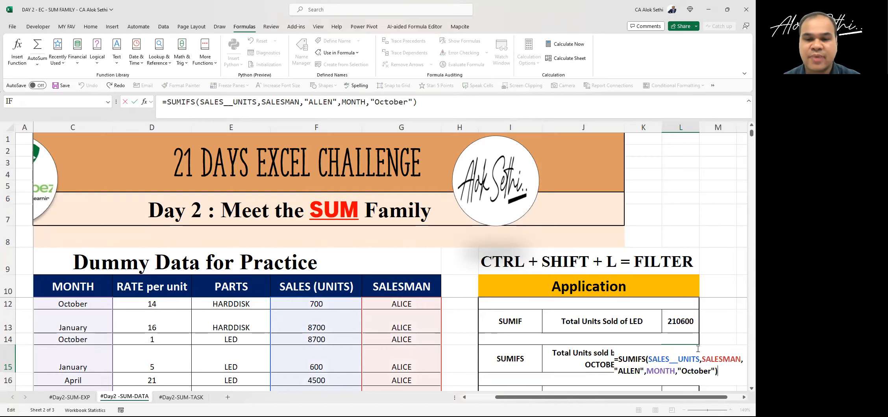
click(725, 360)
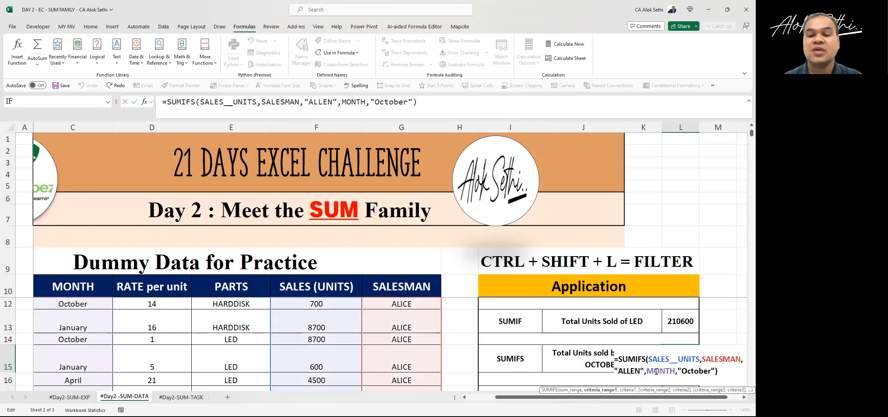
key(Return)
- Start a SUMPRODUCT formula in L17, beside Total Sales in Amount in lakhs, with SALES__UNITS as the first array
scroll(563, 356, up, 1)
scroll(563, 356, down, 3)
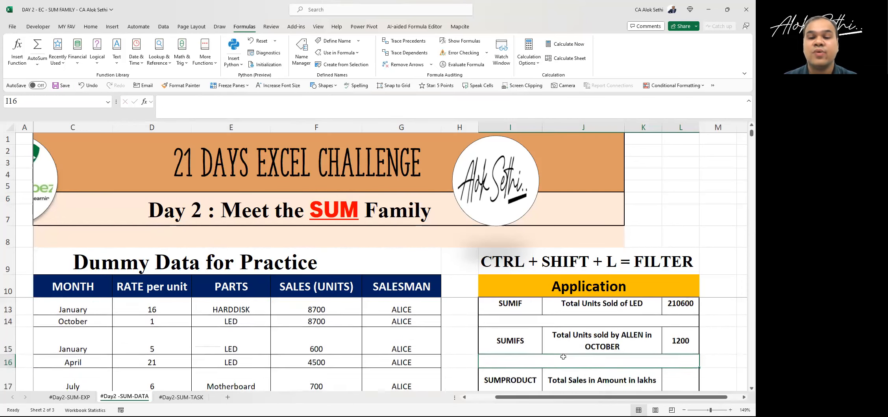
click(678, 368)
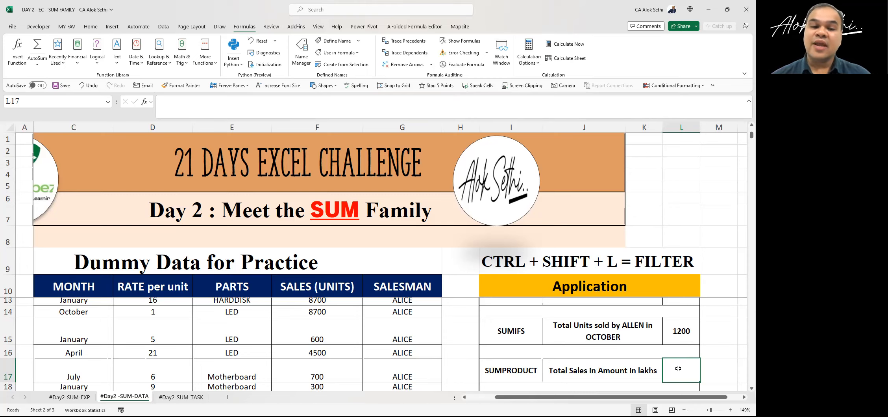
text(=)
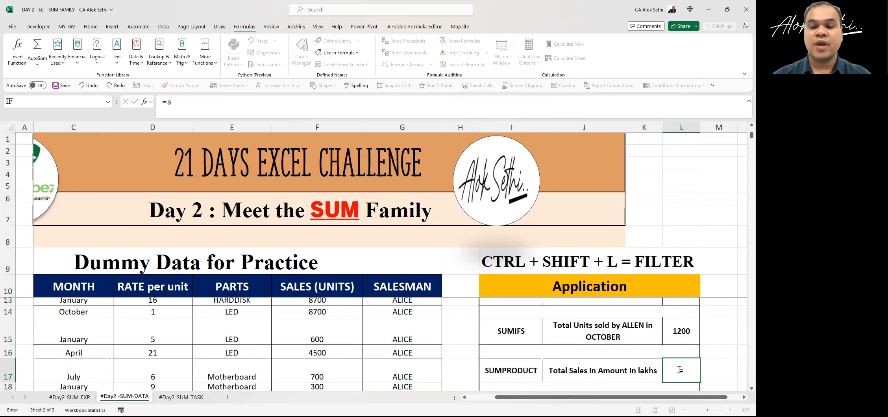
text(sumproduct)
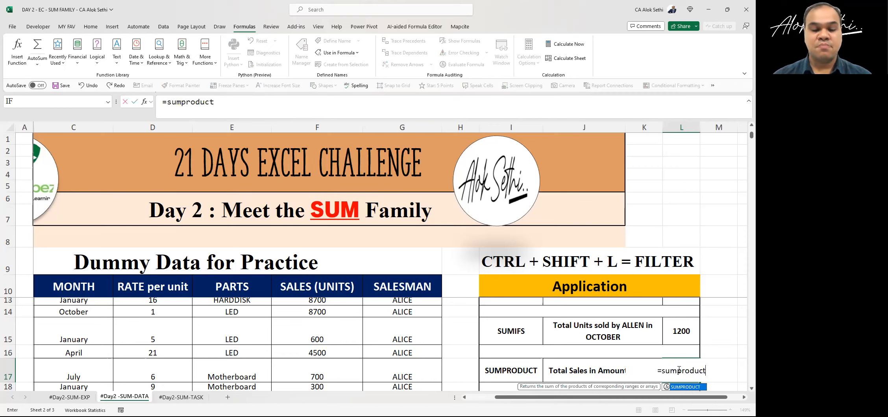
text(()
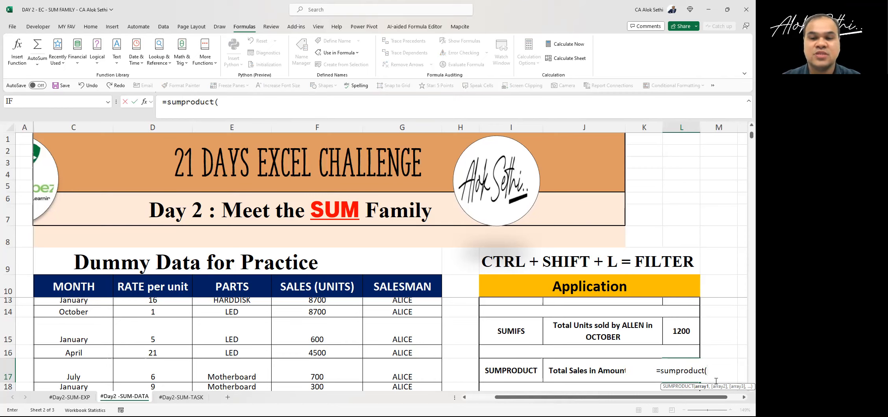
text(sales)
key(Tab)
text(,)
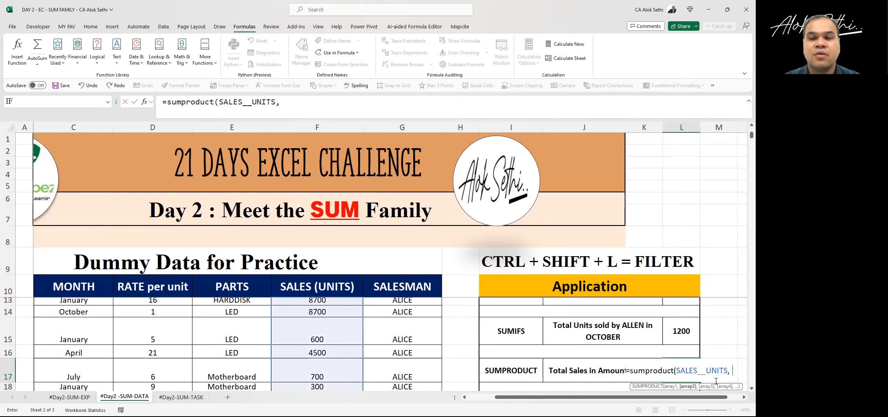
key(BackSpace)
- Add RATE_per_unit as the second SUMPRODUCT array and divide the result by 100000 to express it in lakhs
text(rate)
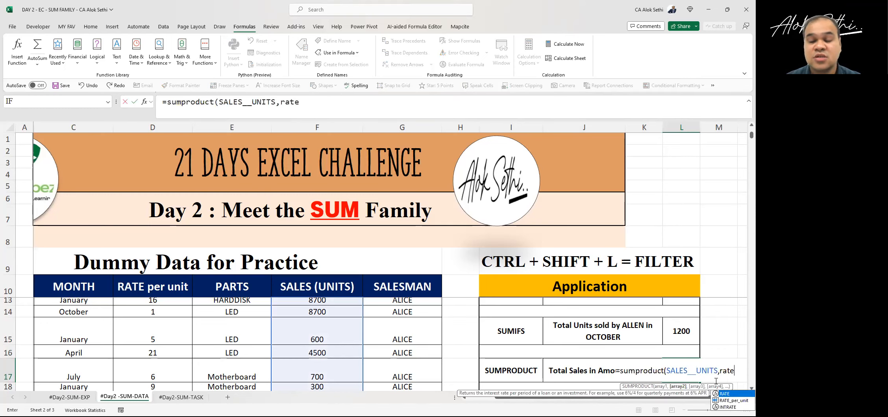
key(Down)
key(Tab)
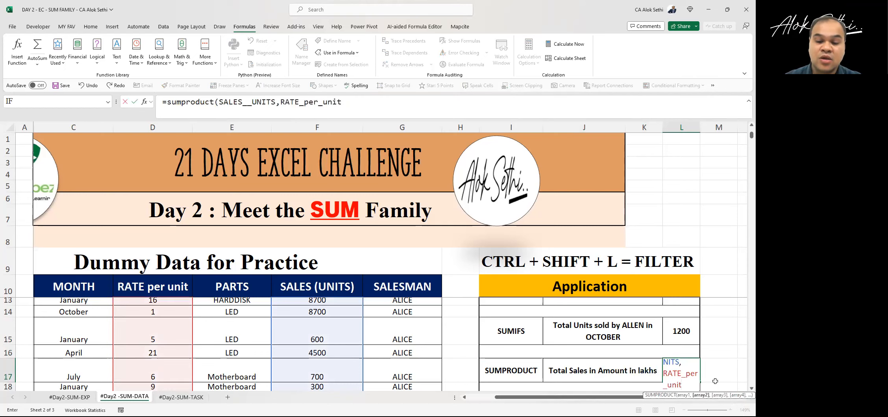
text())
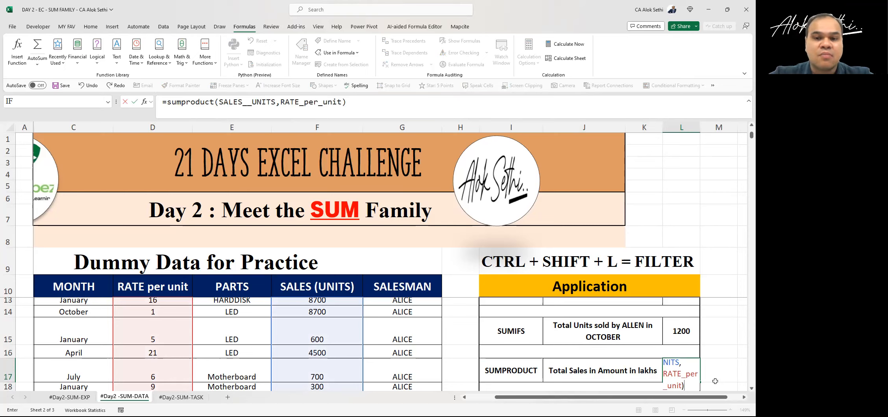
text(/100000)
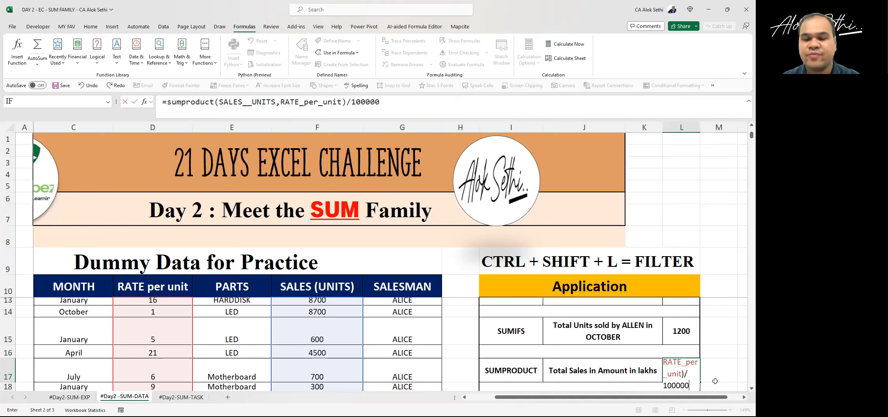
key(Return)
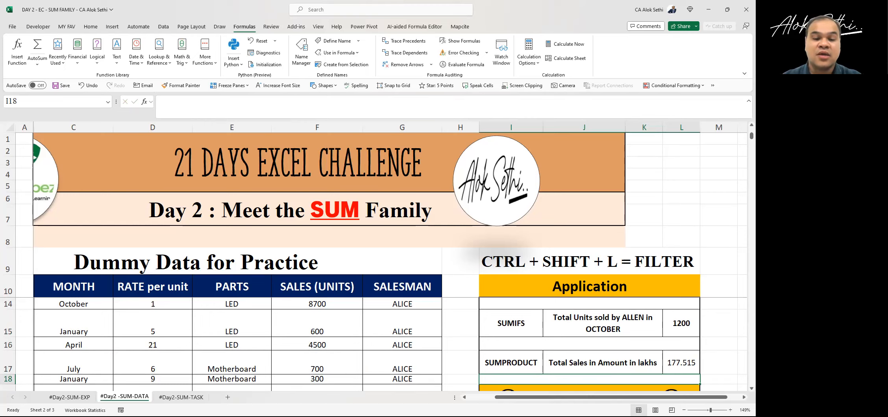
- Switch to the #Day2-SUM-TASK sheet
click(435, 381)
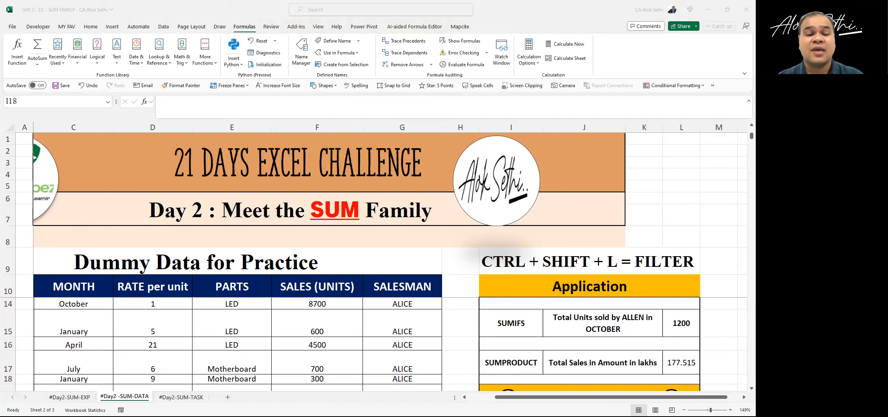
click(172, 397)
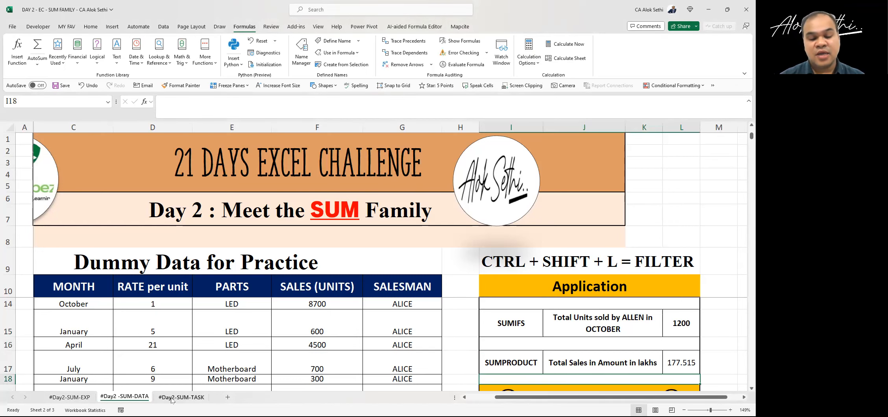
- Open the #Day2-SUM-TASK sheet and look over its participant fields, task data table and the five cases to solve
click(172, 398)
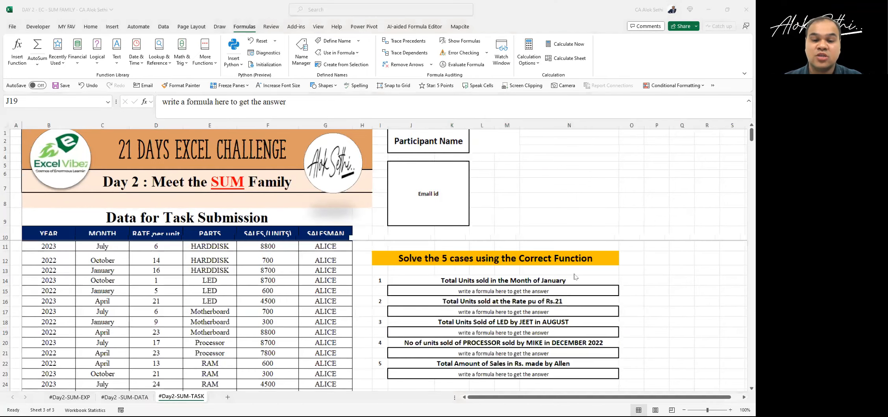
ctrl+scroll(574, 276, up, 3)
scroll(575, 277, right, 3)
scroll(575, 277, up, 1)
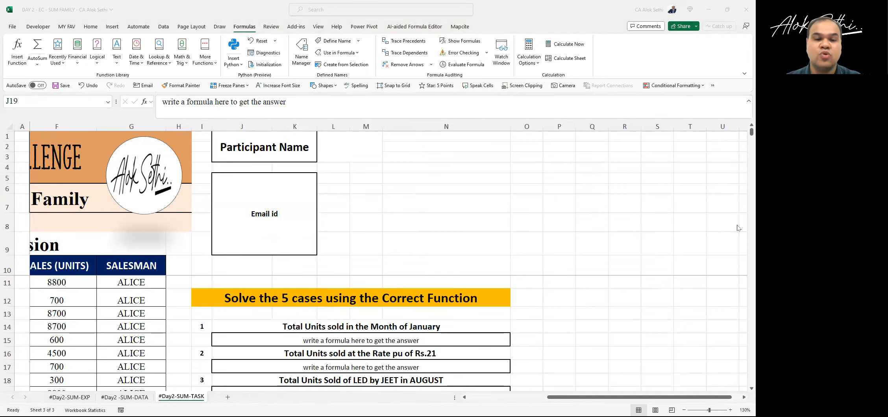
scroll(739, 228, down, 1)
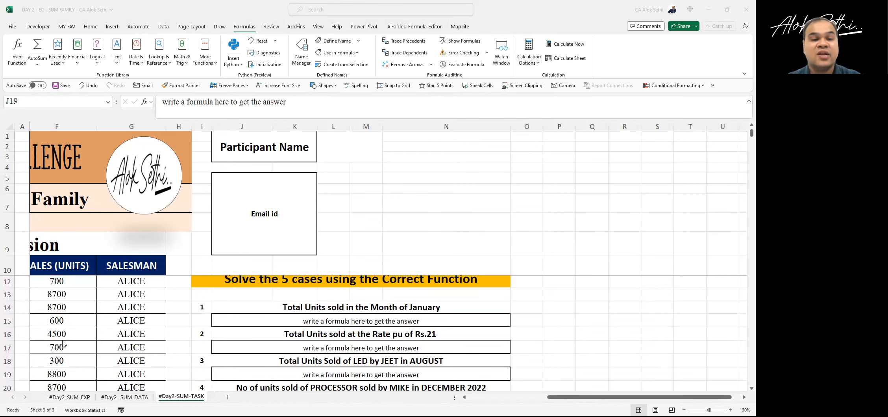
scroll(63, 342, left, 4)
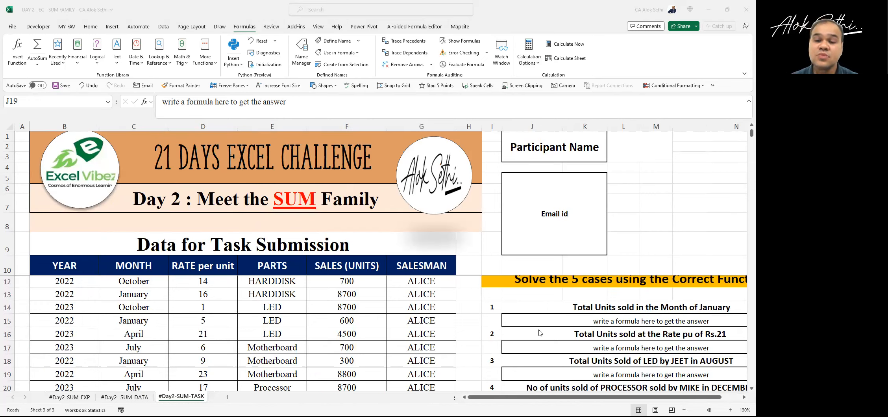
scroll(540, 332, right, 1)
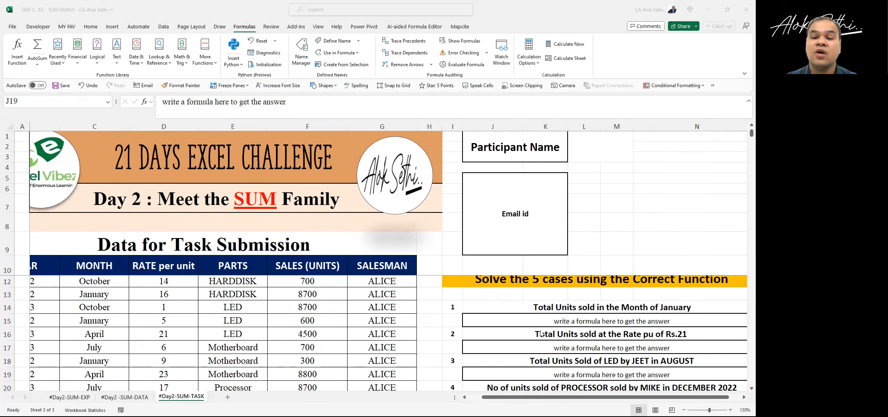
- Compare case 2, units sold at the rate of Rs.21, with the rate and sales columns, and read through cases 3 to 5
click(541, 330)
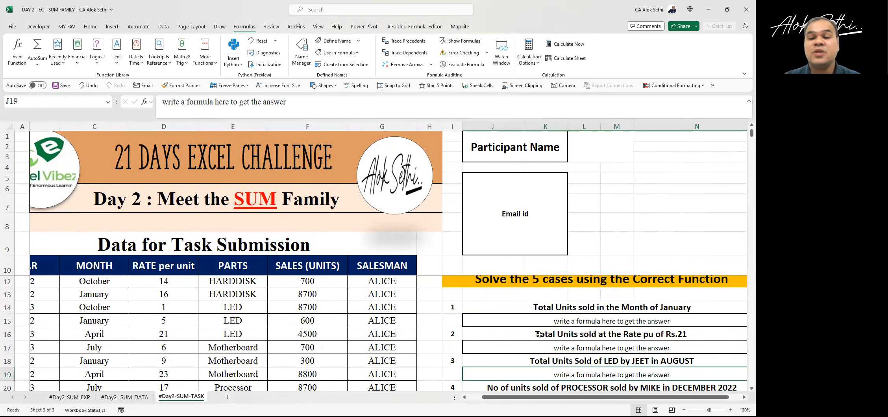
click(539, 333)
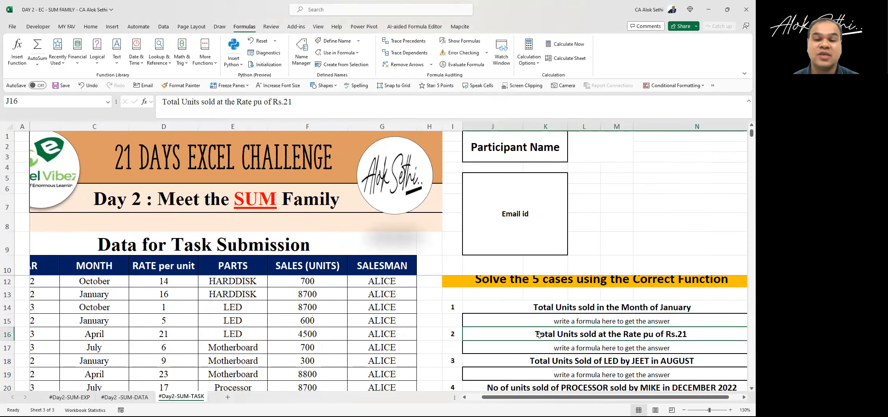
click(182, 332)
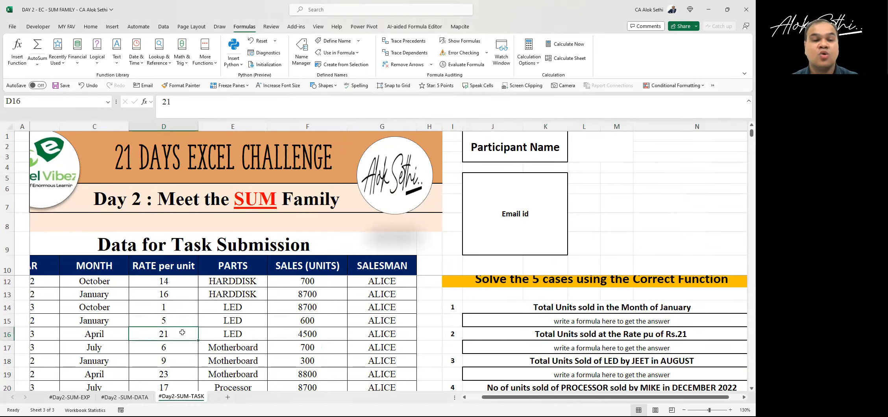
click(298, 330)
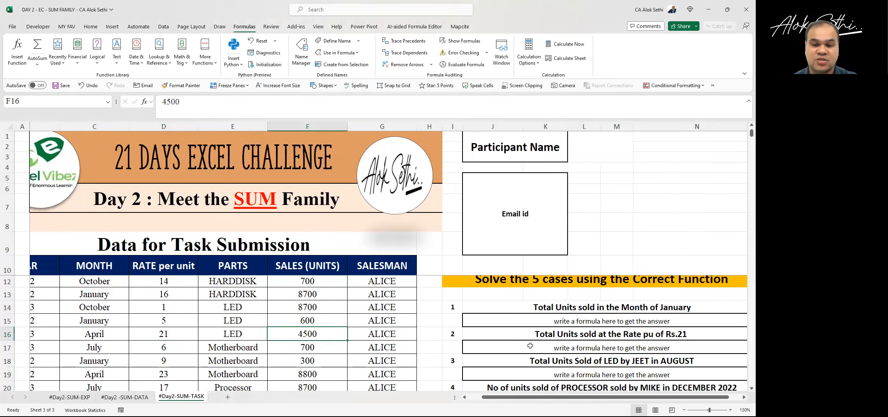
scroll(531, 346, down, 1)
scroll(531, 346, down, 2)
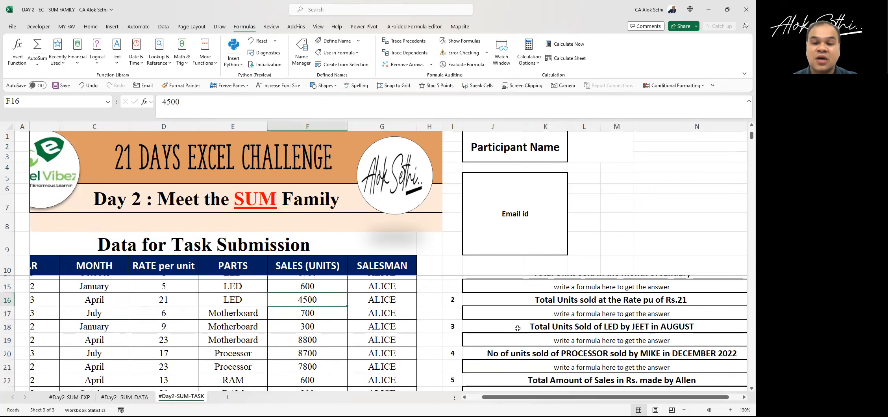
click(510, 322)
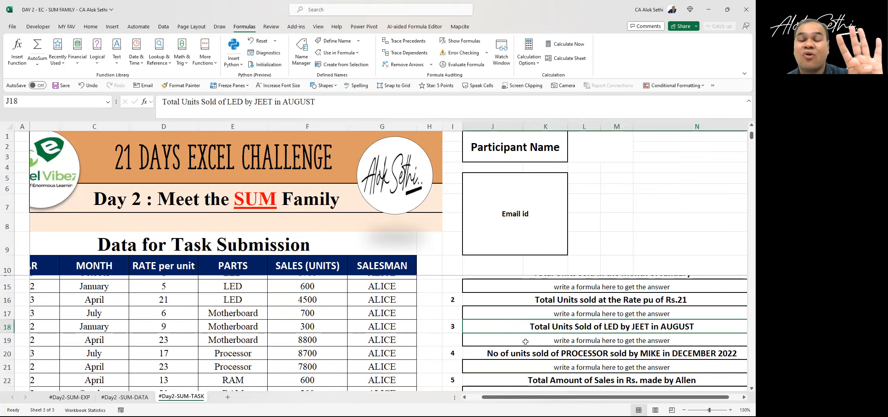
scroll(525, 341, down, 1)
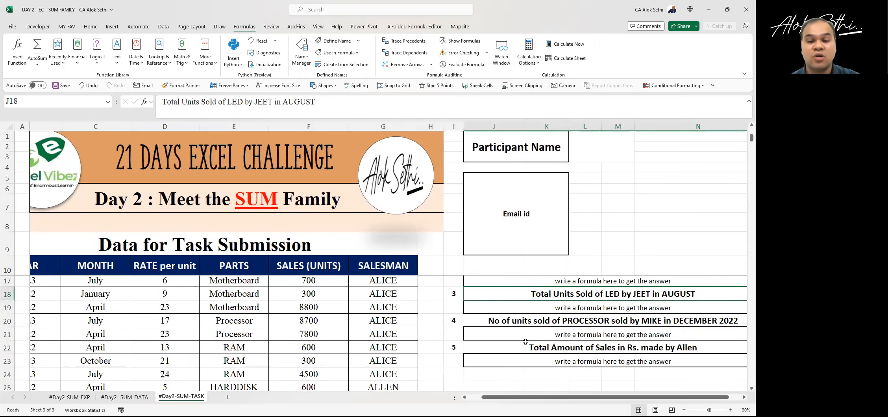